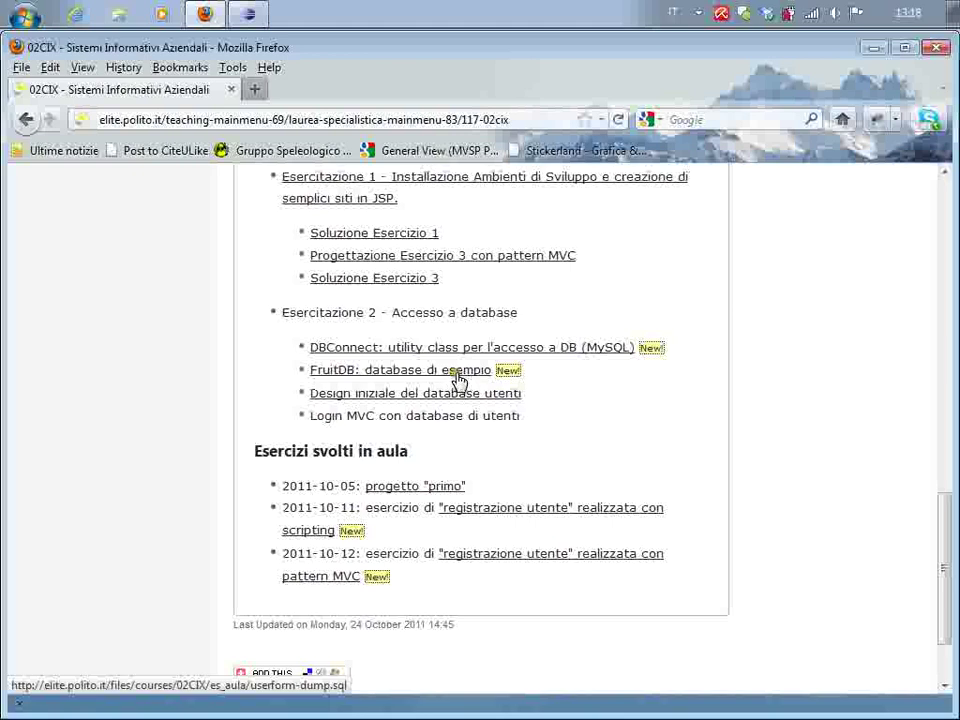
# Download the FruitDB dump userform-dump.sql from the course page and open it in Notepad++
pyautogui.click(457, 378)
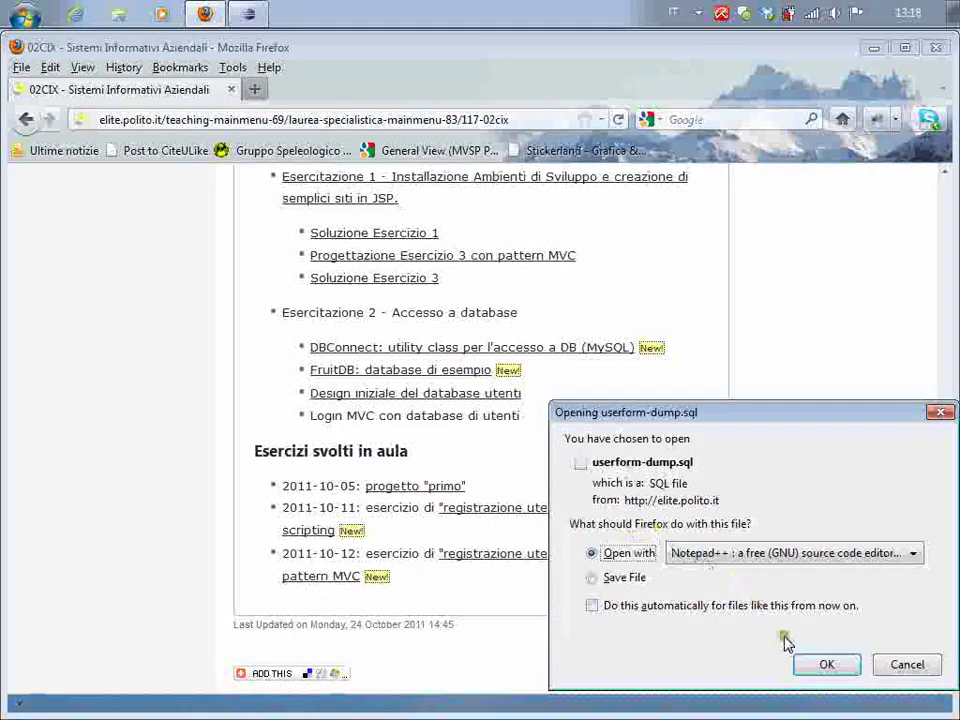
pyautogui.click(827, 664)
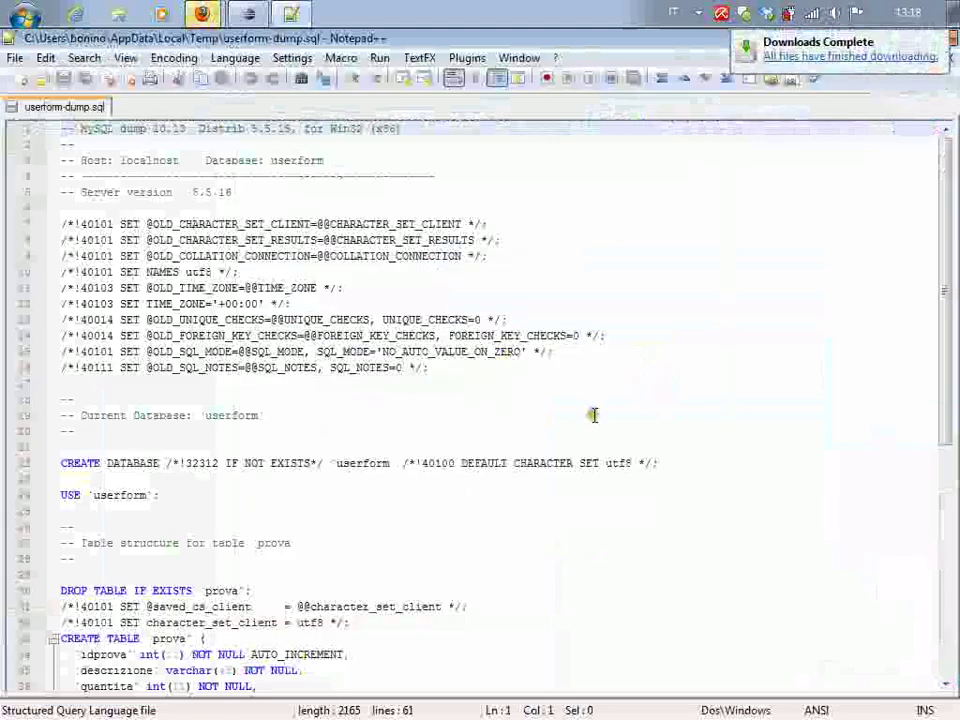
# Scroll through userform-dump.sql, then close its tab, leaving the empty 'new 2' document
pyautogui.scroll(-3, 613, 430)
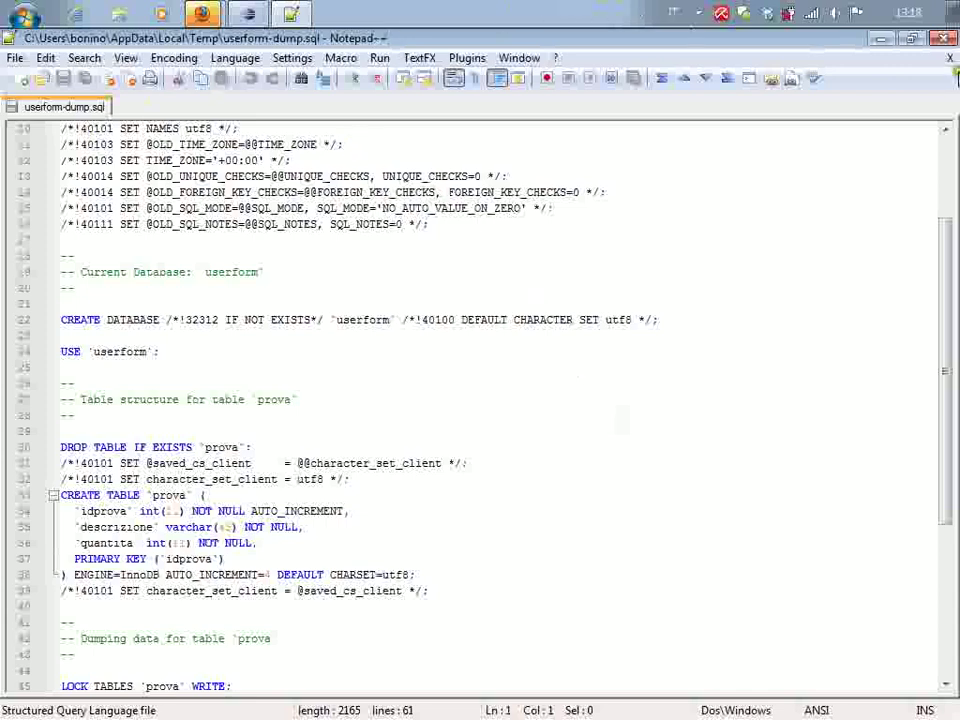
pyautogui.click(948, 62)
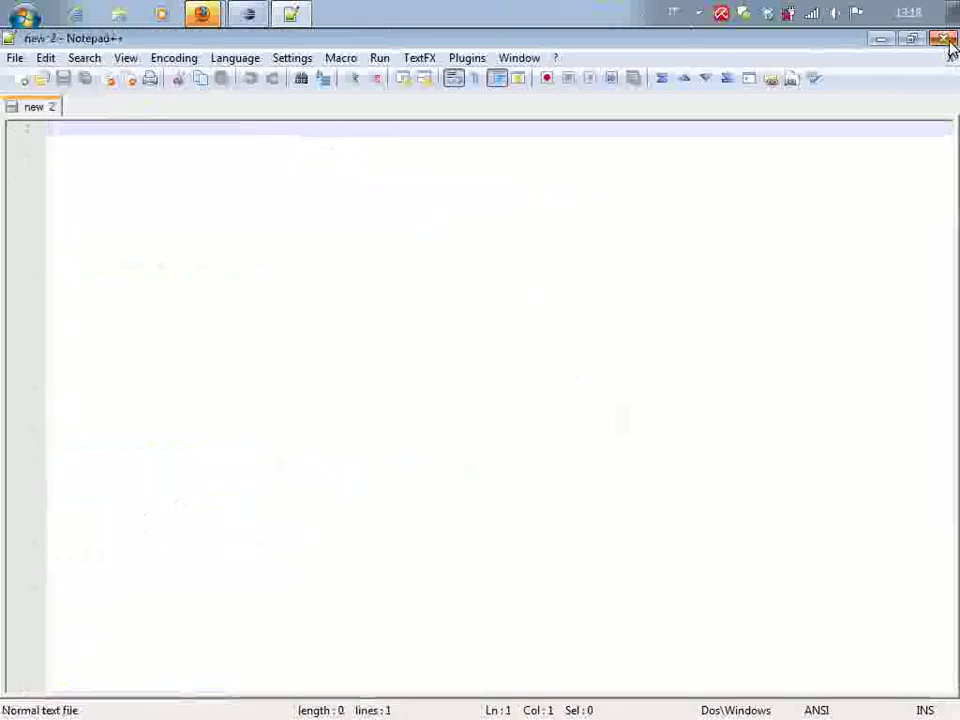
# Close Notepad++ and download the FruitDB dump again, choosing Save File this time
pyautogui.click(947, 42)
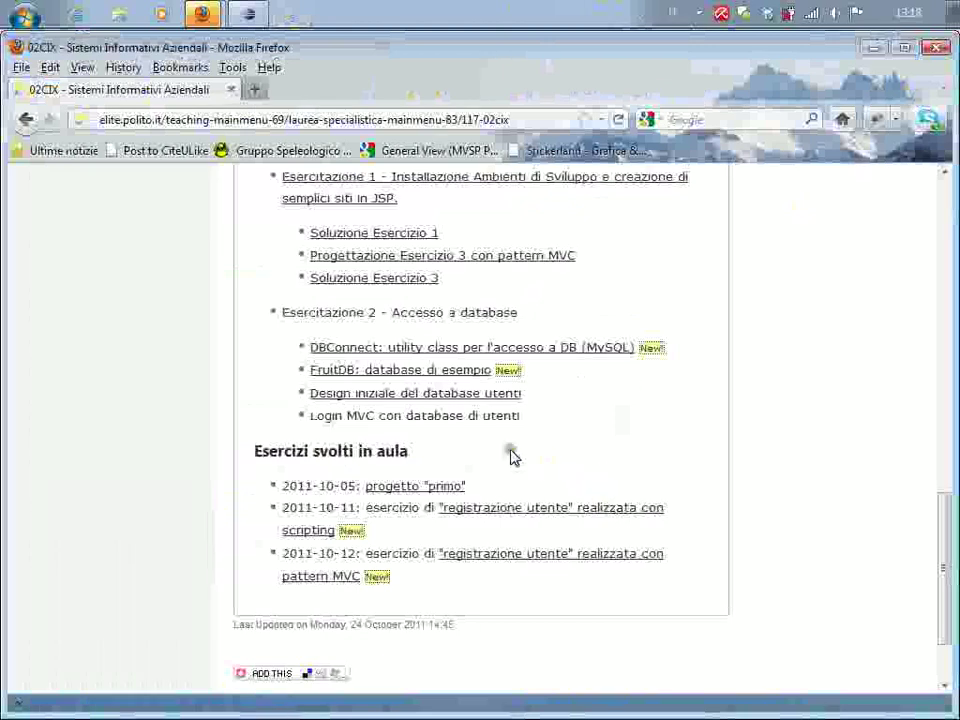
pyautogui.click(435, 370)
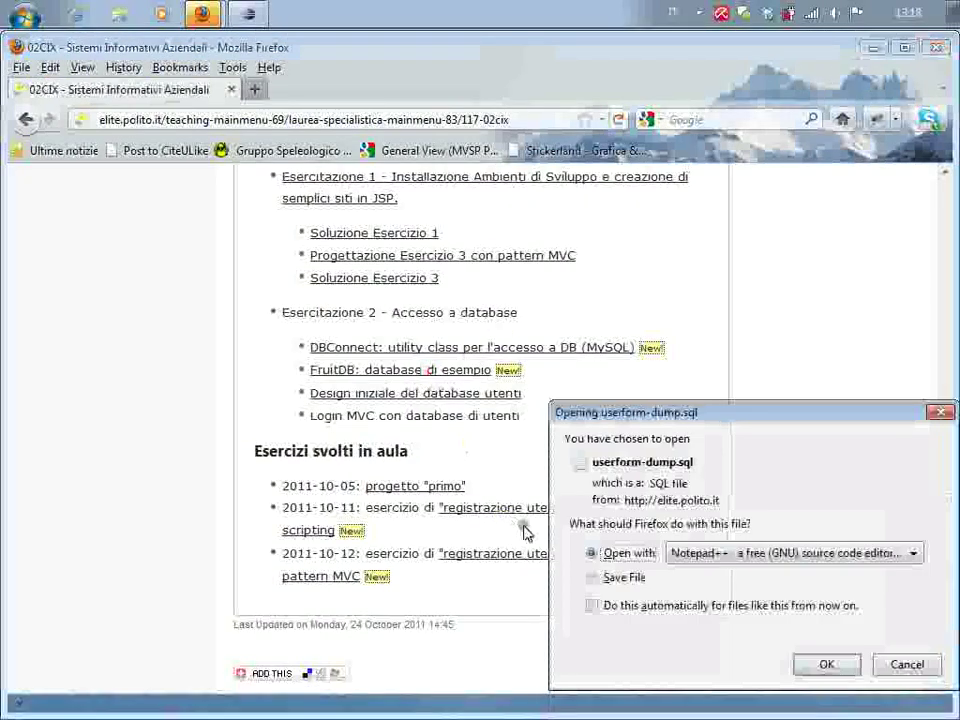
pyautogui.click(592, 577)
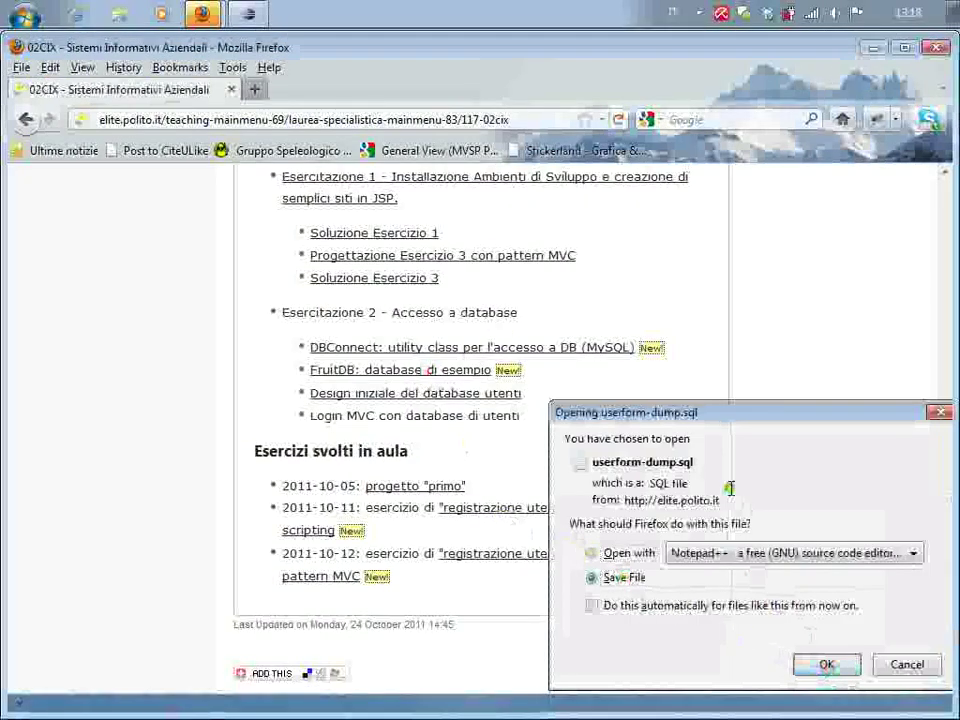
pyautogui.press('Return')
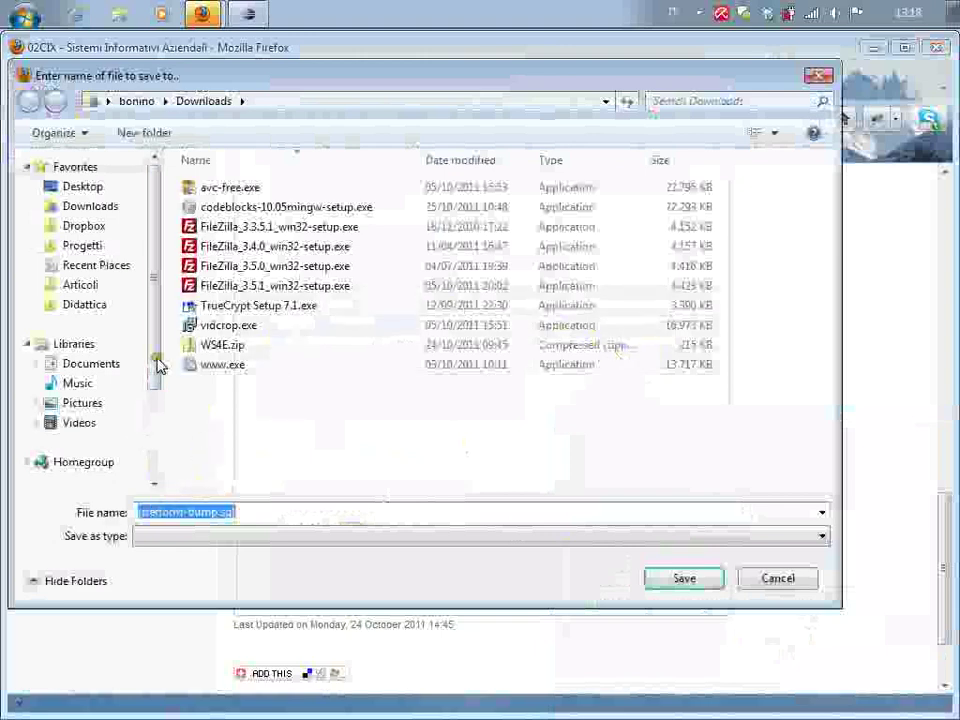
# Save userform-dump.sql into D:\Documents\Poli\Didattica\2011\02CIX, replacing the existing copy
pyautogui.moveTo(156, 343); pyautogui.dragTo(152, 429)
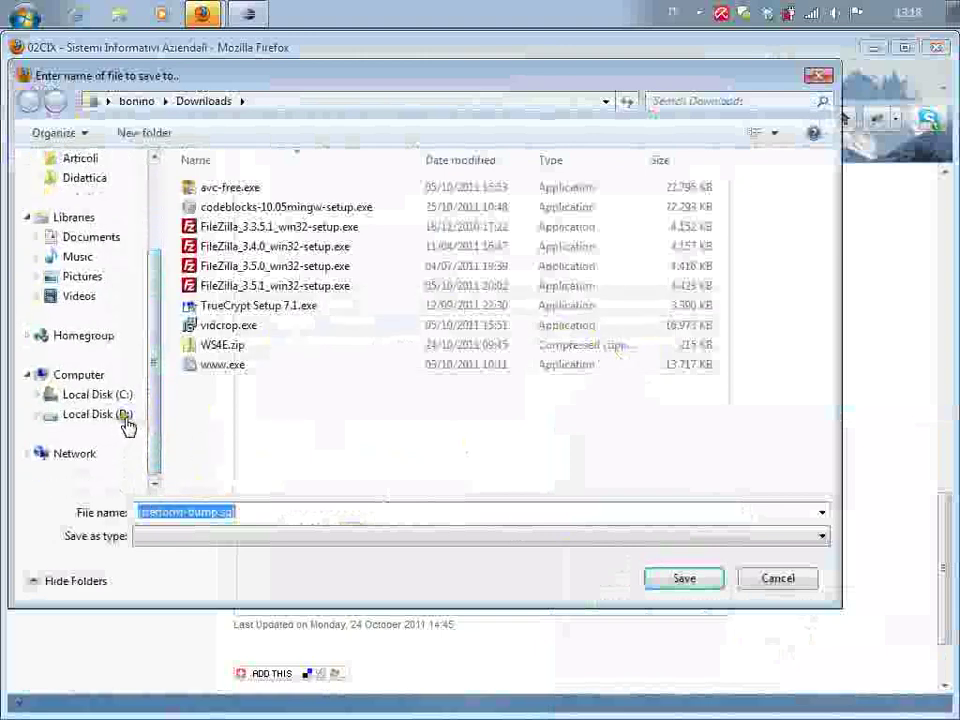
pyautogui.click(125, 418)
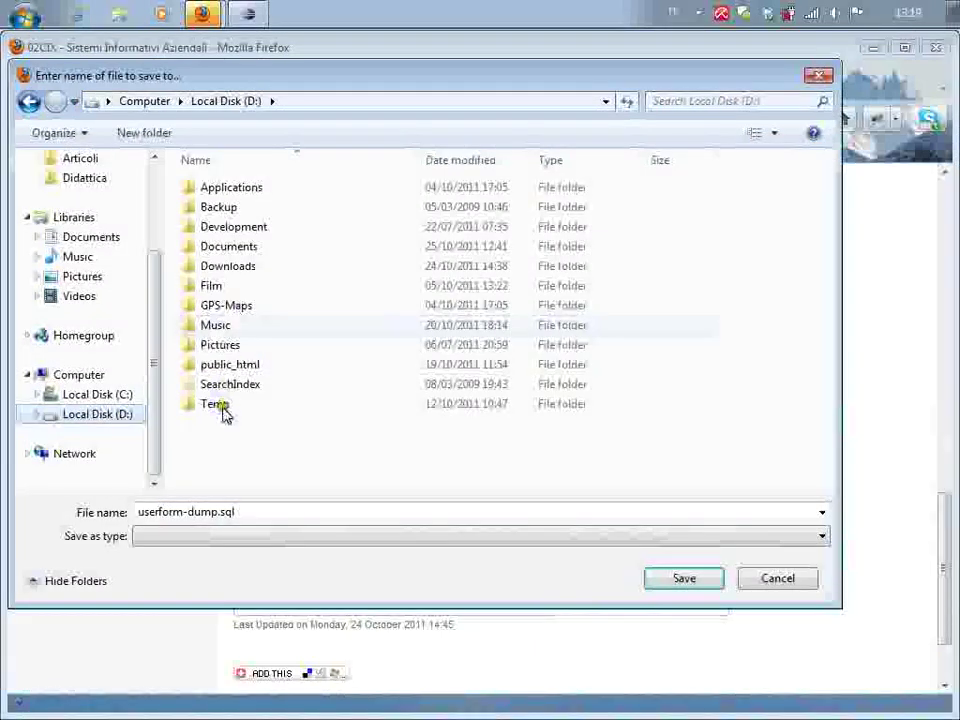
pyautogui.doubleClick(220, 410)
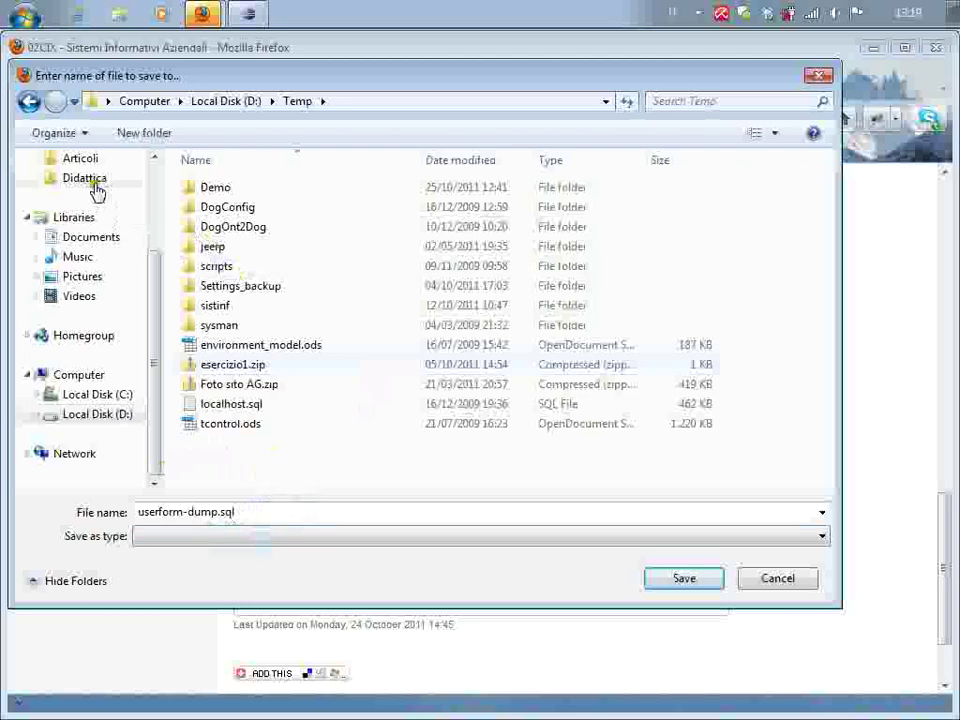
pyautogui.click(80, 178)
pyautogui.doubleClick(222, 286)
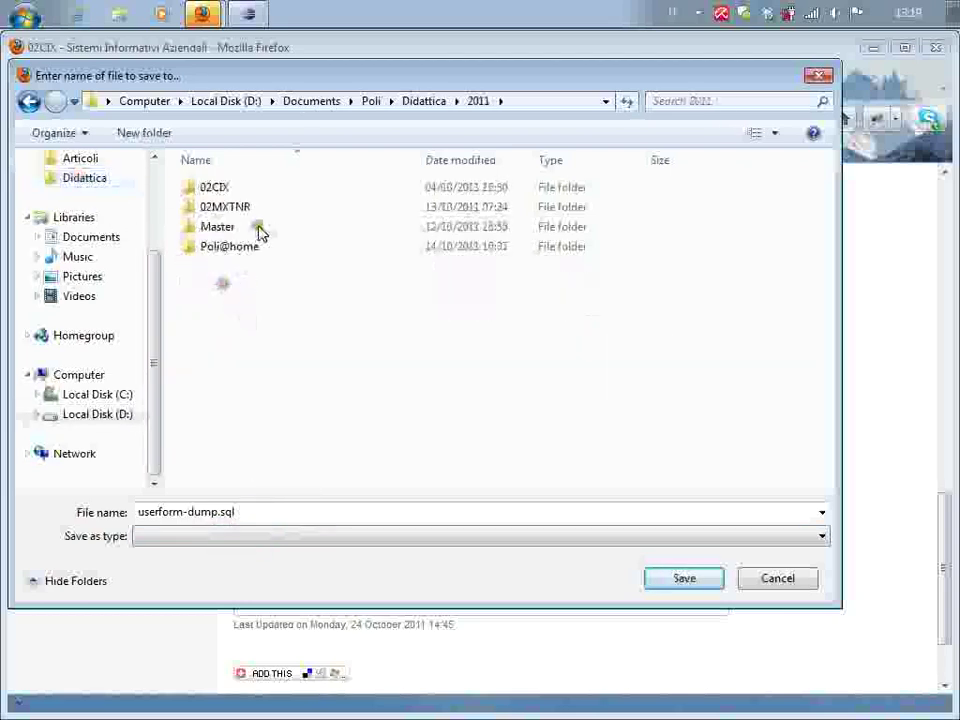
pyautogui.doubleClick(214, 188)
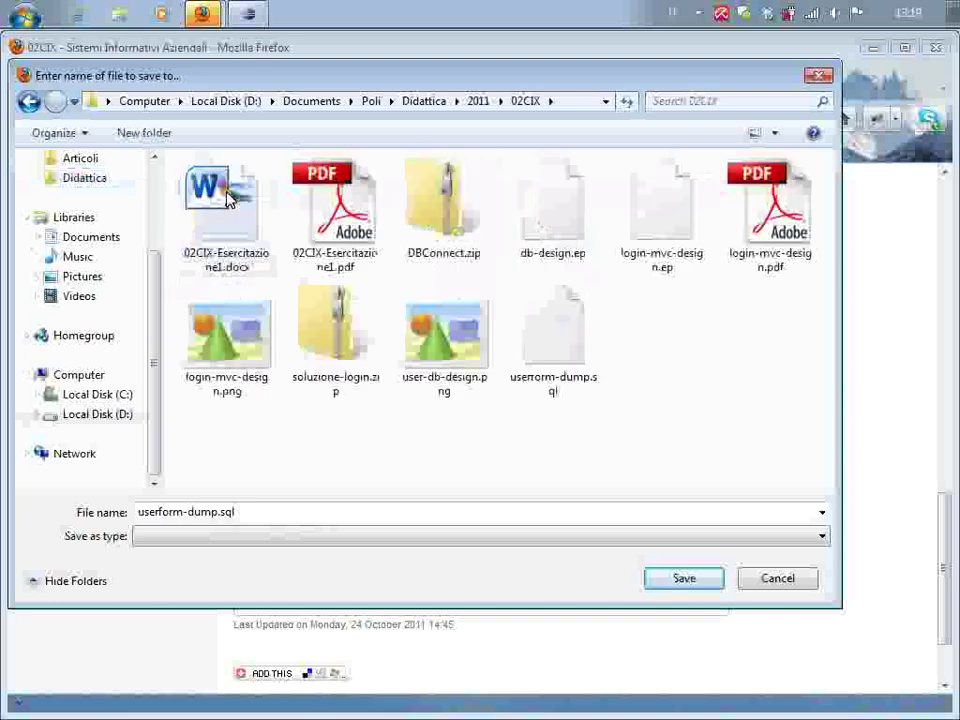
pyautogui.click(557, 354)
pyautogui.click(684, 578)
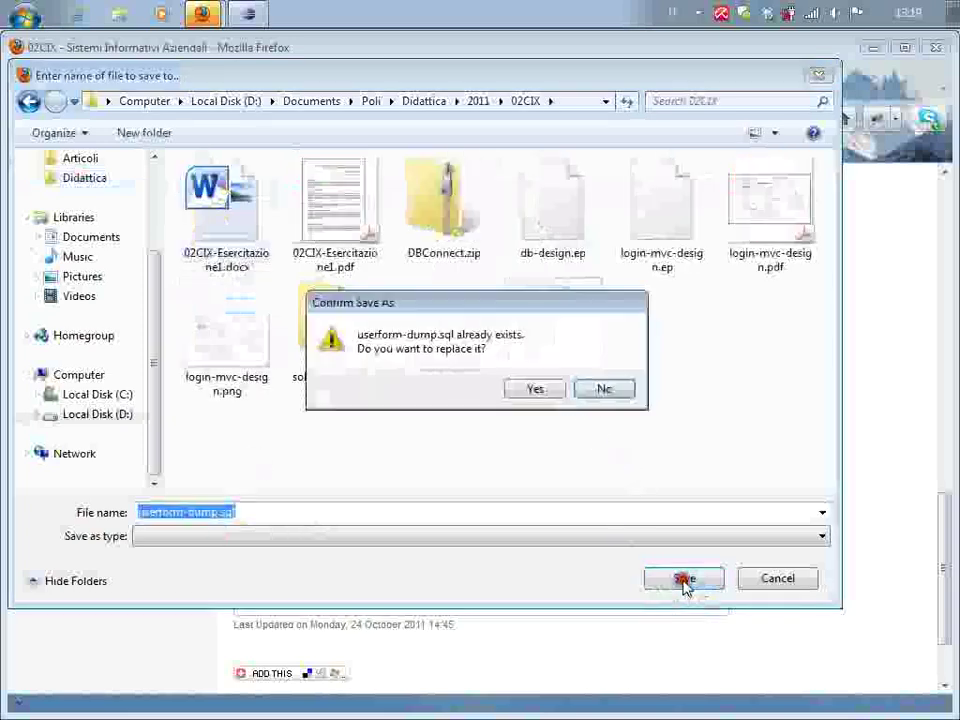
pyautogui.click(531, 388)
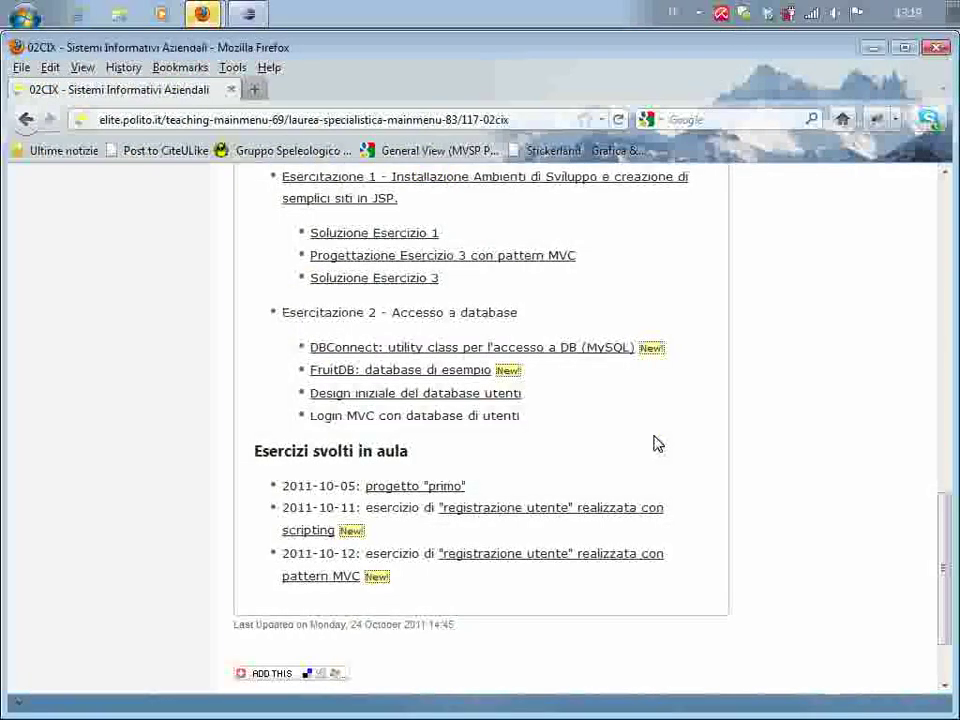
# Minimise Firefox, Eclipse and the Downloads window to reveal the desktop
pyautogui.click(876, 48)
pyautogui.click(879, 40)
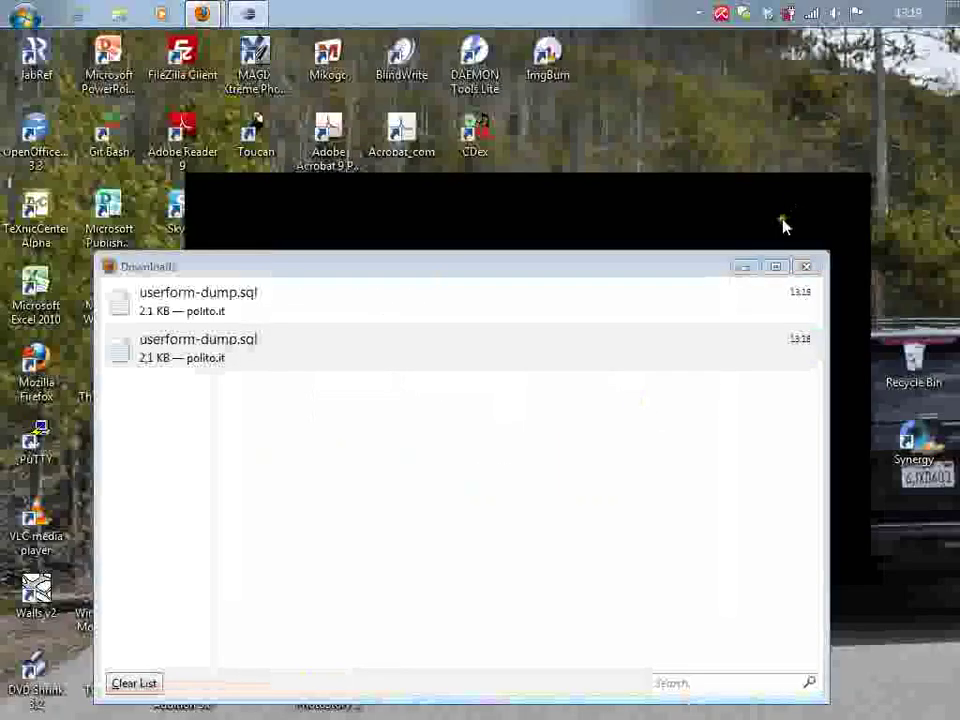
pyautogui.click(741, 267)
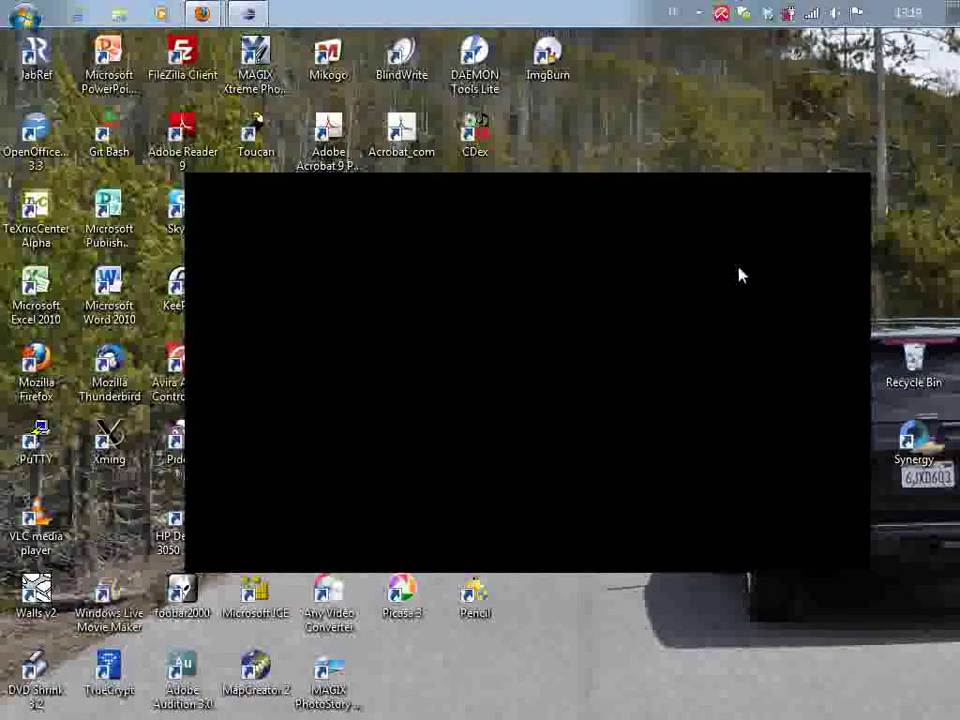
# Launch MySQL Workbench 5.2 CE from the MySQL group under All Programs
pyautogui.click(22, 14)
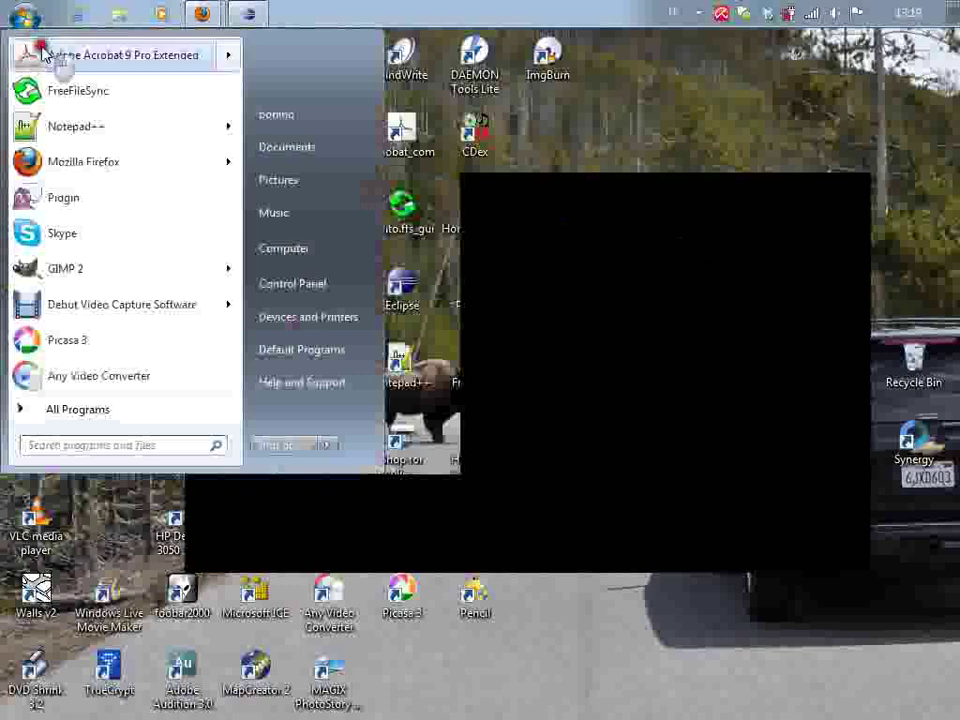
pyautogui.click(141, 409)
pyautogui.scroll(-1, 160, 310)
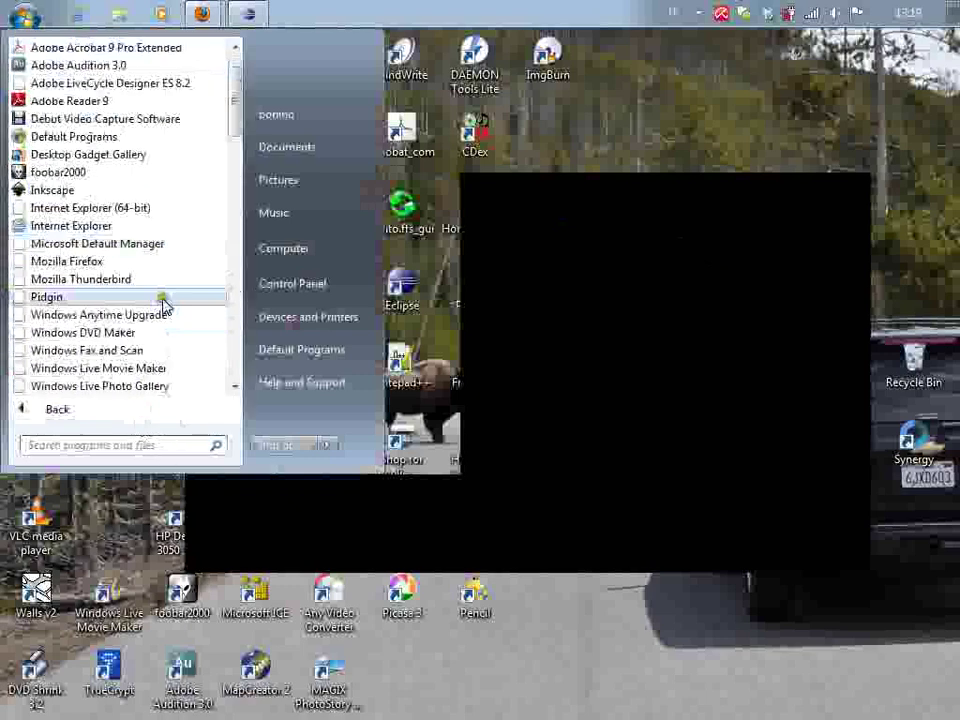
pyautogui.scroll(-8, 165, 305)
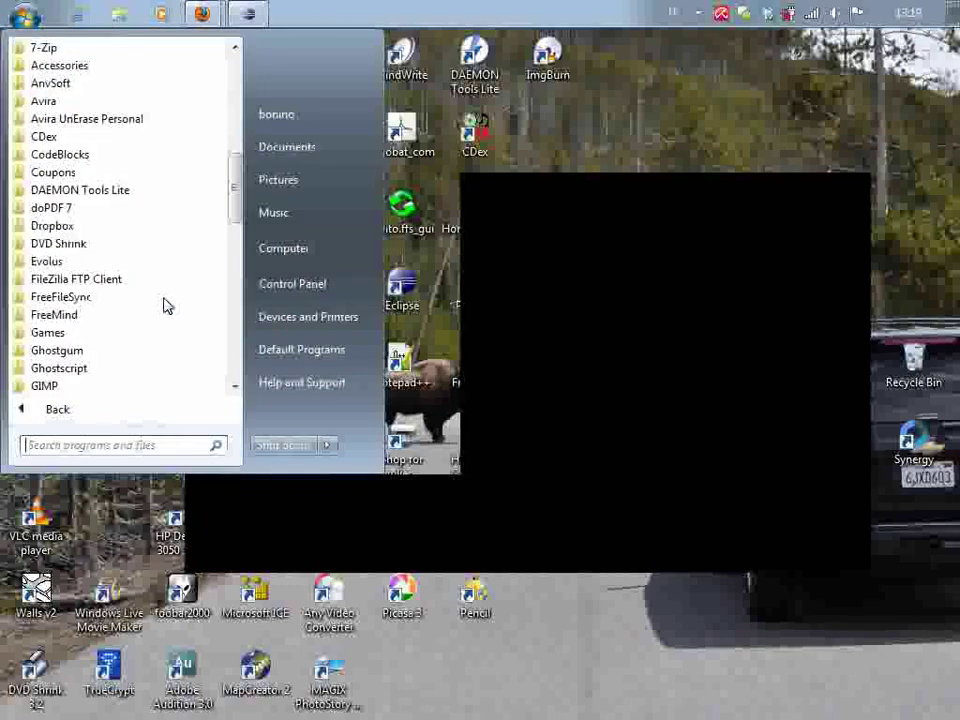
pyautogui.scroll(-5, 167, 305)
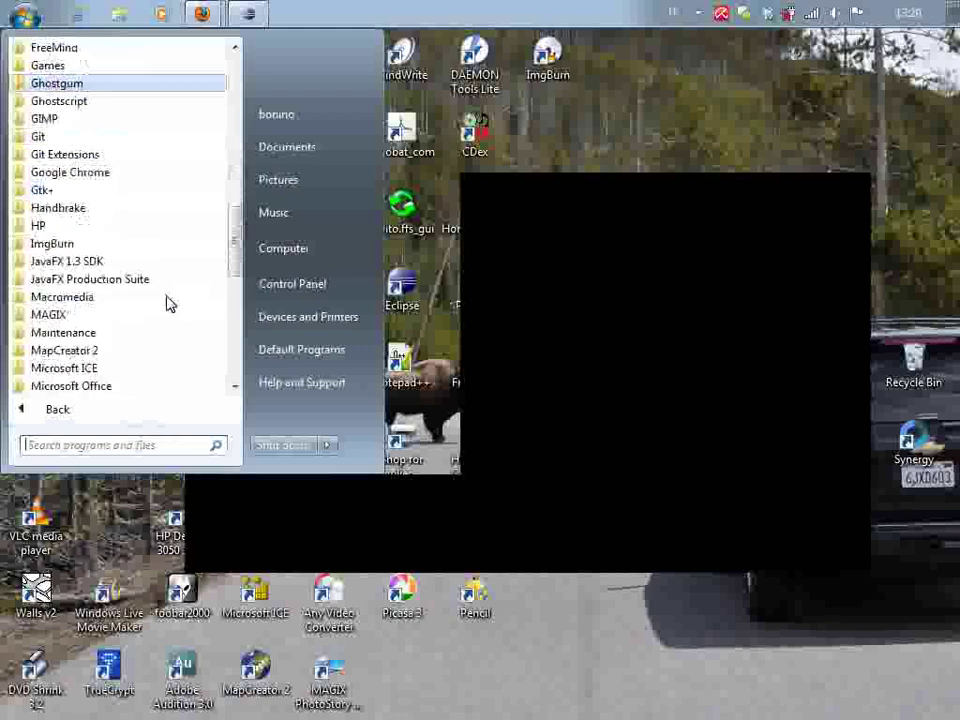
pyautogui.scroll(-2, 167, 303)
pyautogui.scroll(-1, 148, 358)
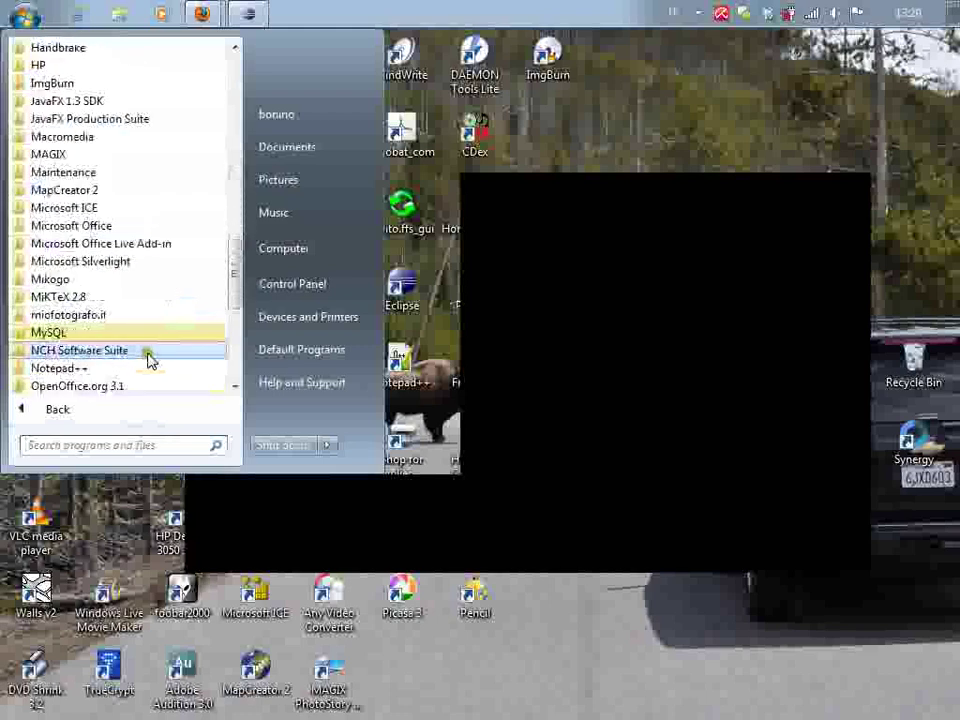
pyautogui.click(97, 337)
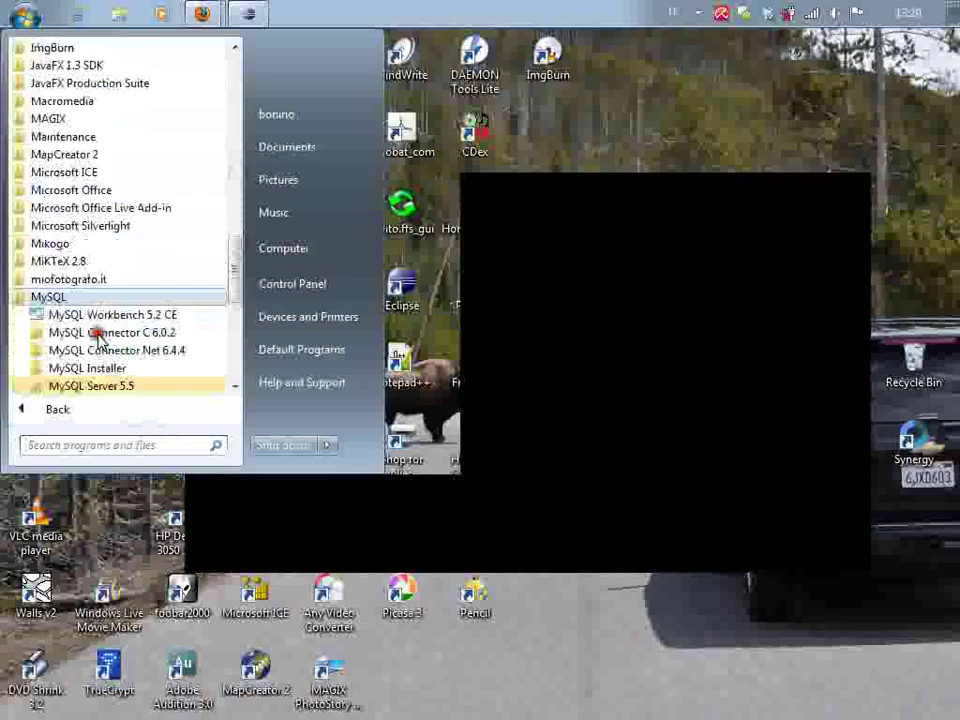
pyautogui.click(150, 315)
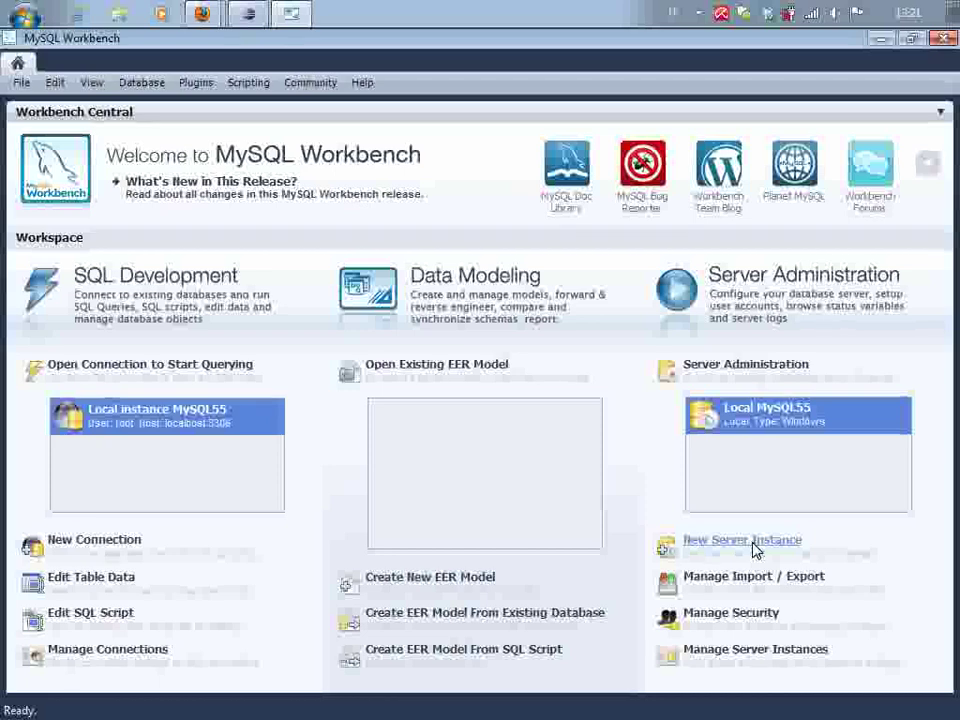
# Start the New Server Instance wizard, keeping localhost as the host machine
pyautogui.click(753, 545)
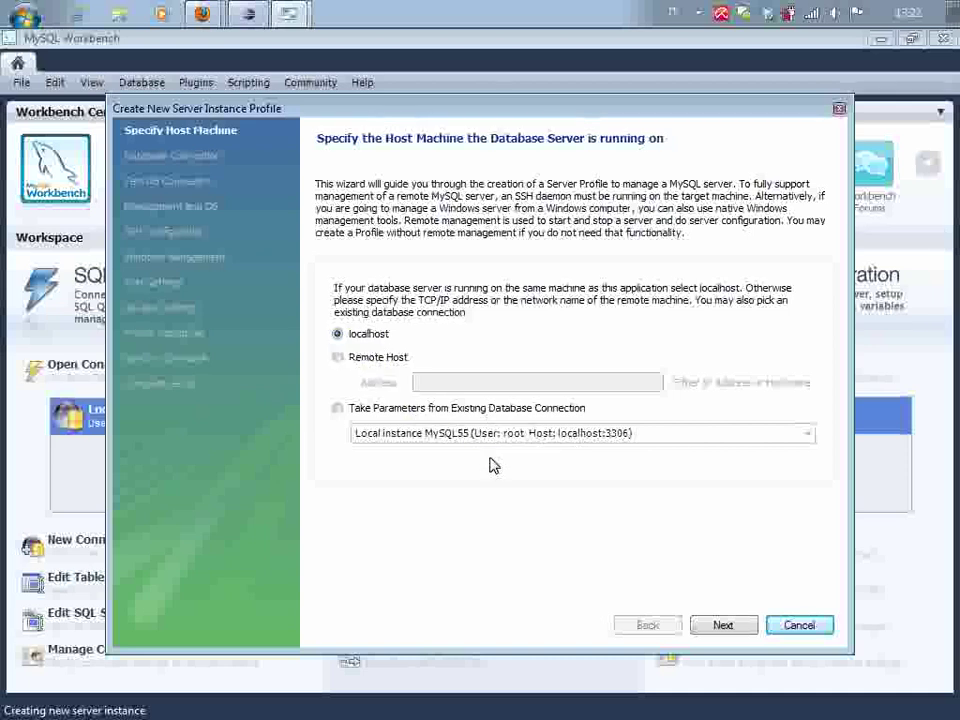
# Advance to the Database Connection page, keeping localhost, TCP/IP port 3306, user root
pyautogui.click(735, 628)
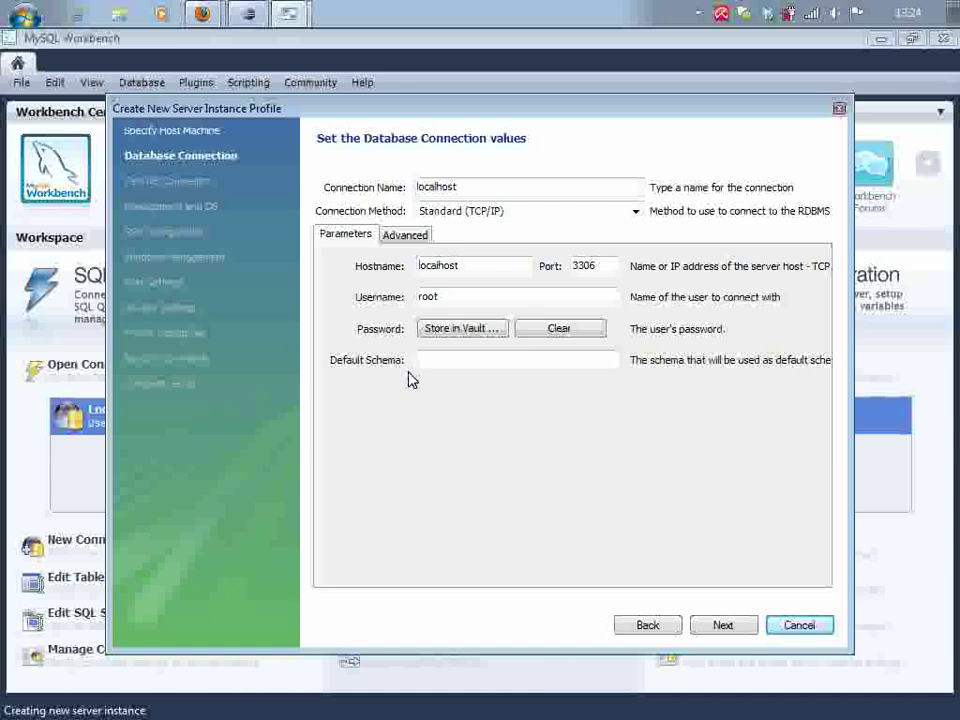
# Run the database connection test, entering the root user's password when prompted
pyautogui.click(722, 624)
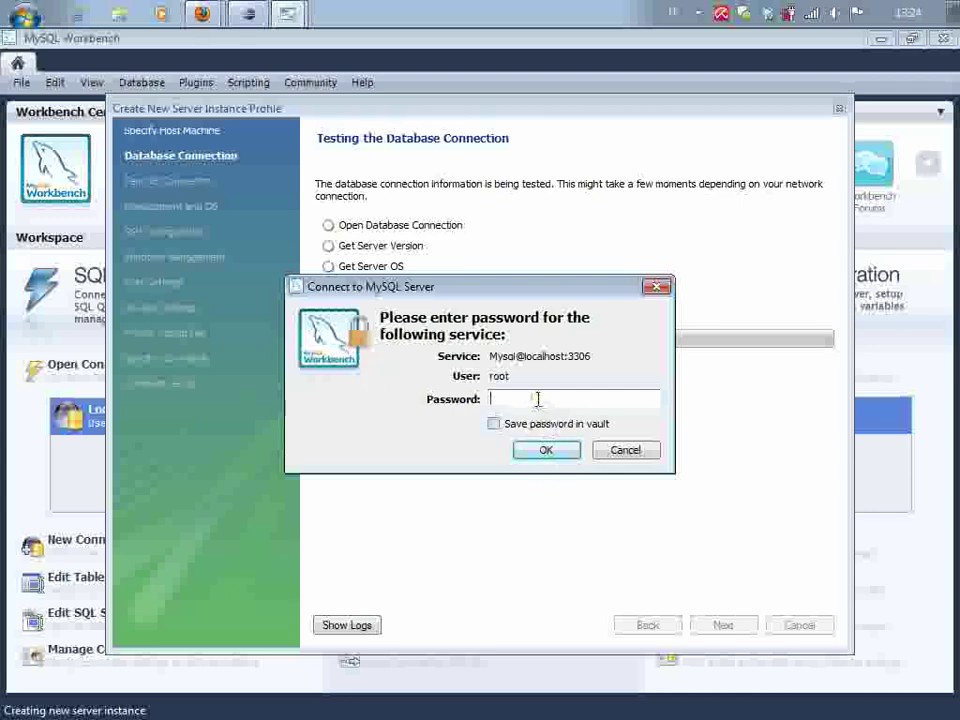
pyautogui.write('**********')
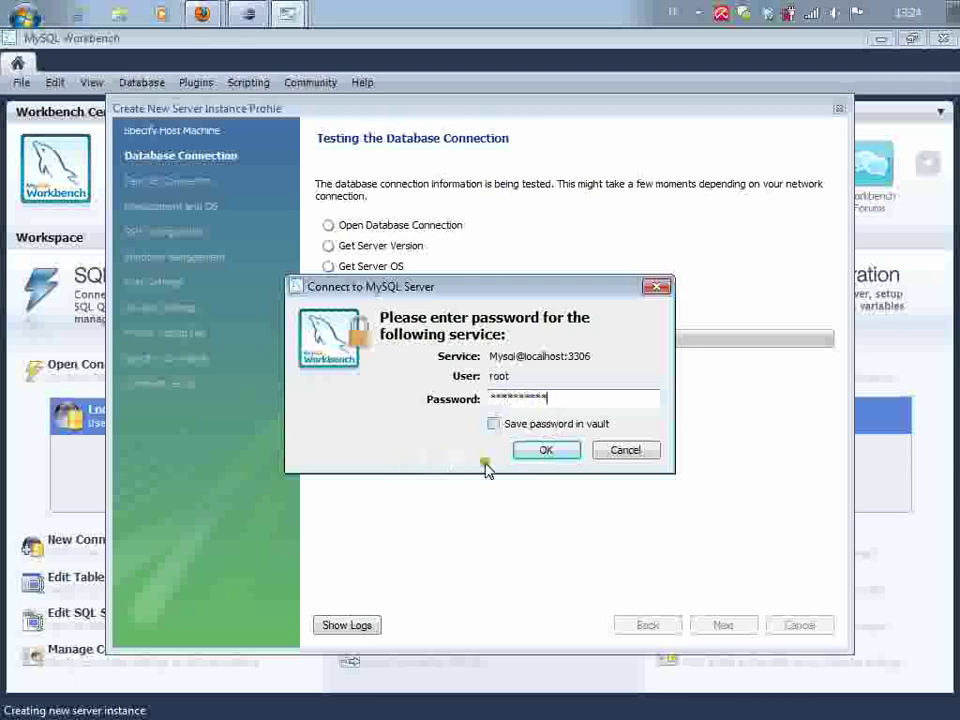
pyautogui.click(546, 451)
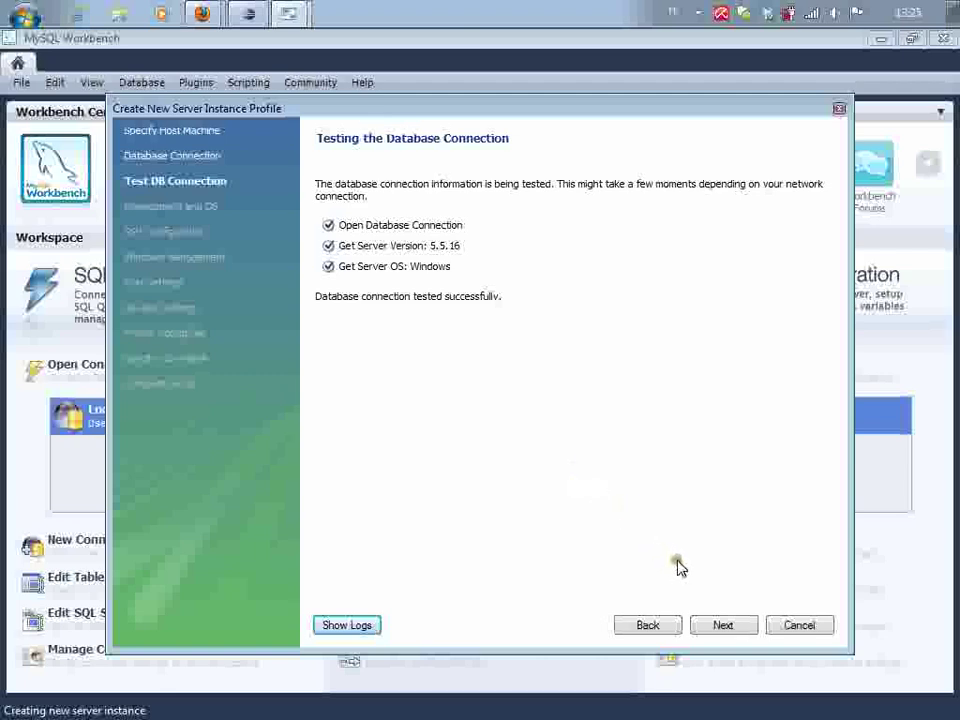
# On the Windows Management page, select the MySQL55 service, keeping the detected my.ini path
pyautogui.click(726, 628)
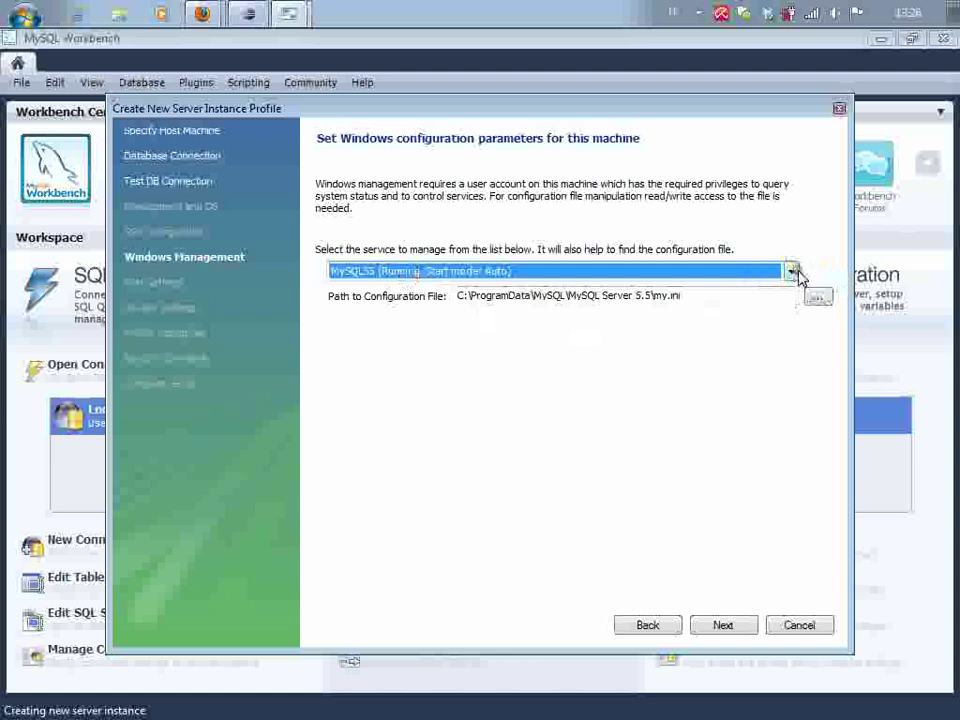
pyautogui.click(791, 272)
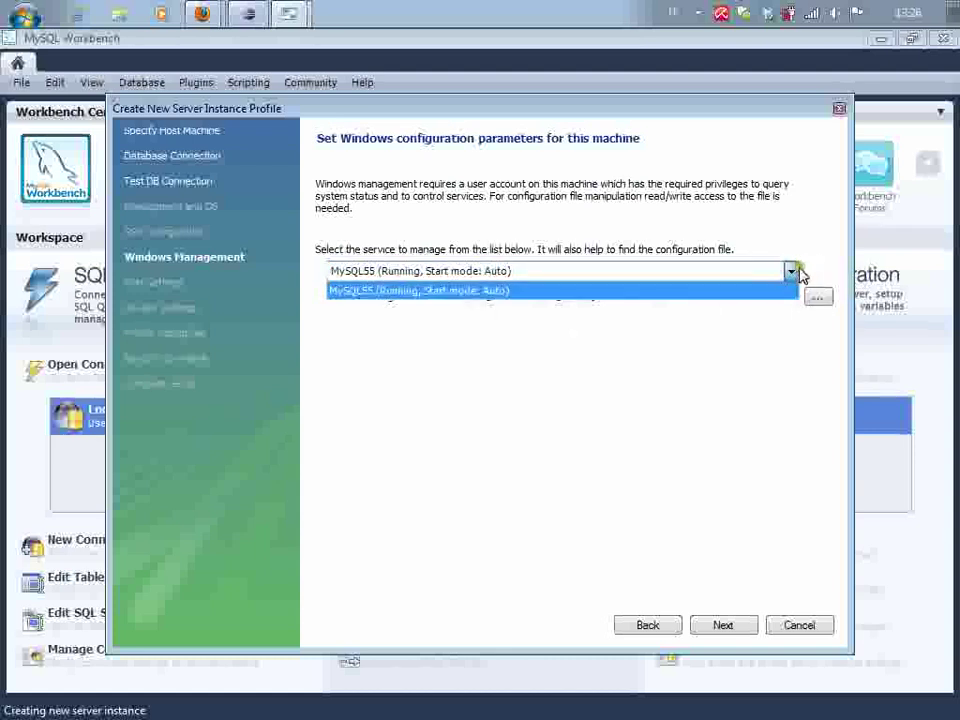
pyautogui.click(791, 271)
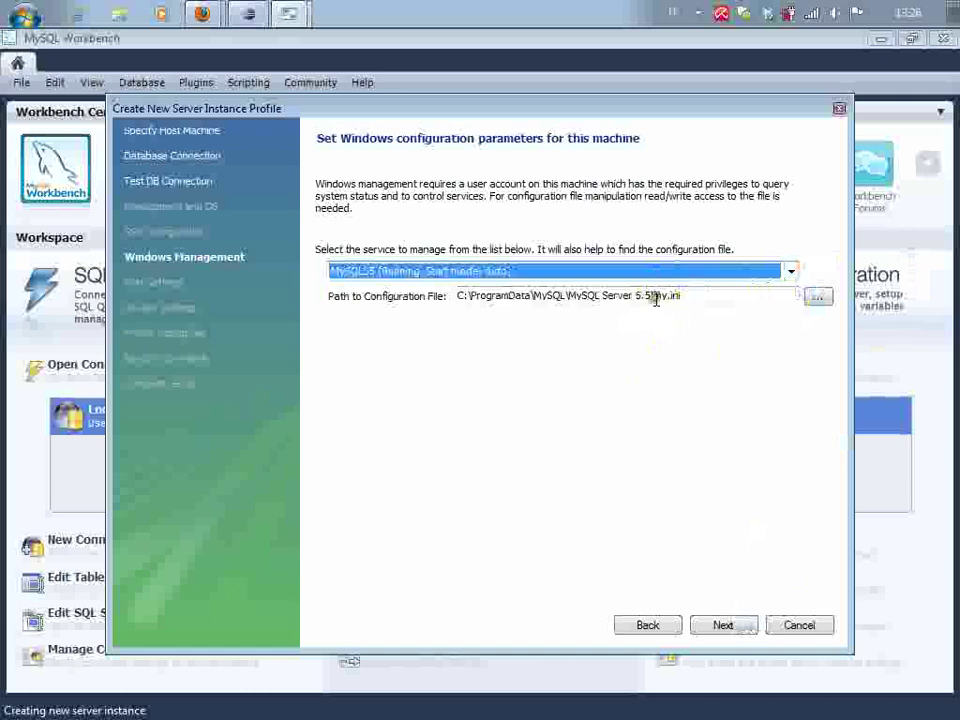
# Pass the host settings test and continue to naming the profile mysqld@localhost
pyautogui.click(752, 627)
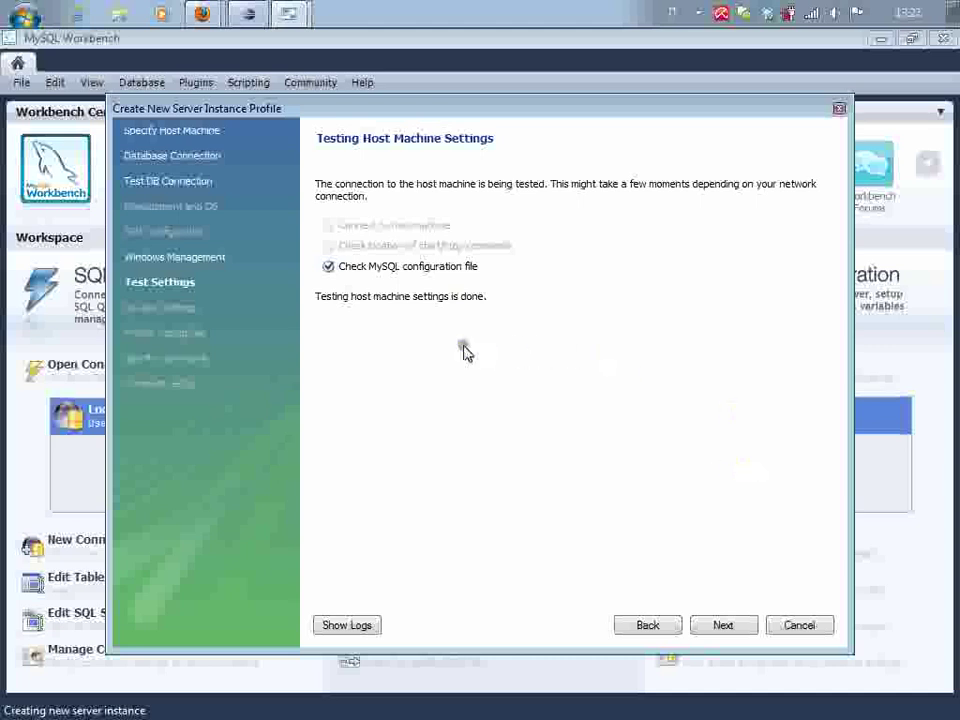
pyautogui.click(750, 625)
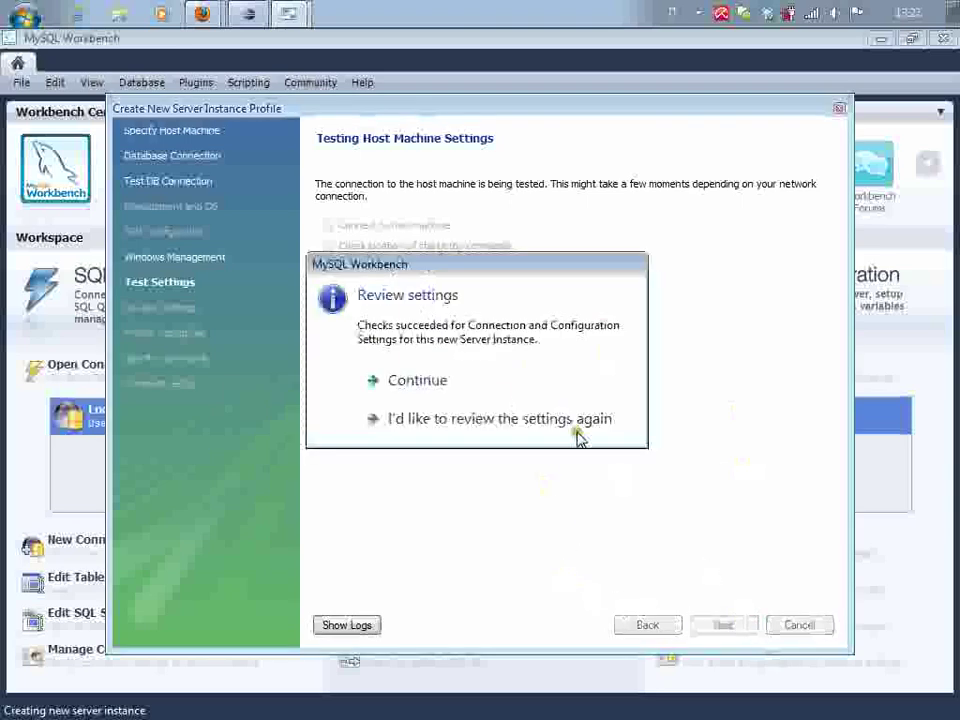
pyautogui.click(444, 381)
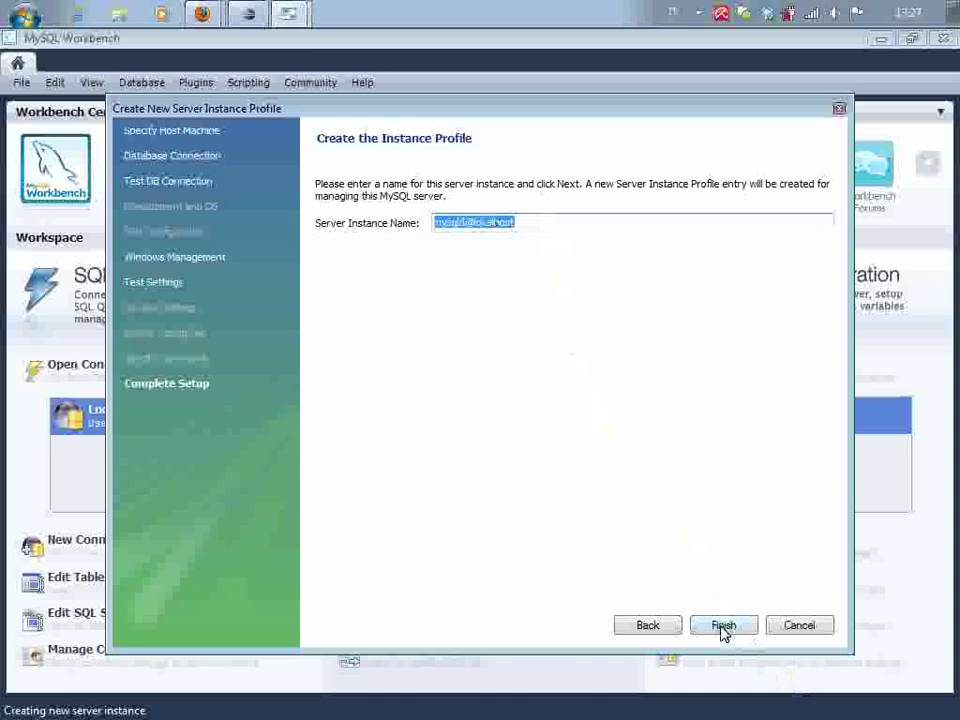
# Cancel the new-instance wizard and open administration for the Local MySQL55 server
pyautogui.click(799, 626)
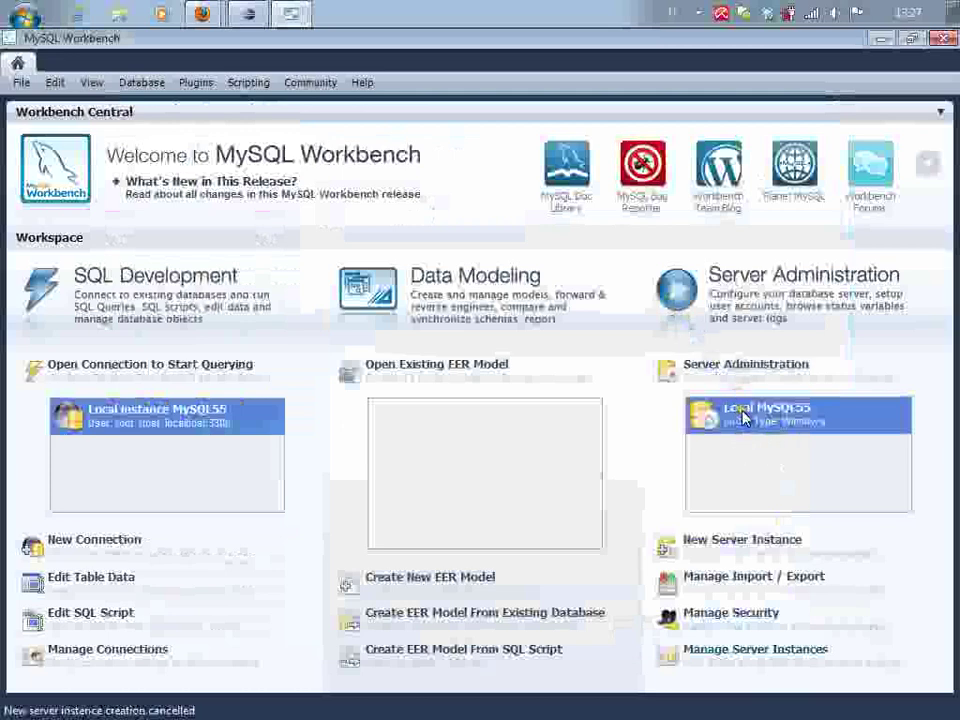
pyautogui.doubleClick(742, 418)
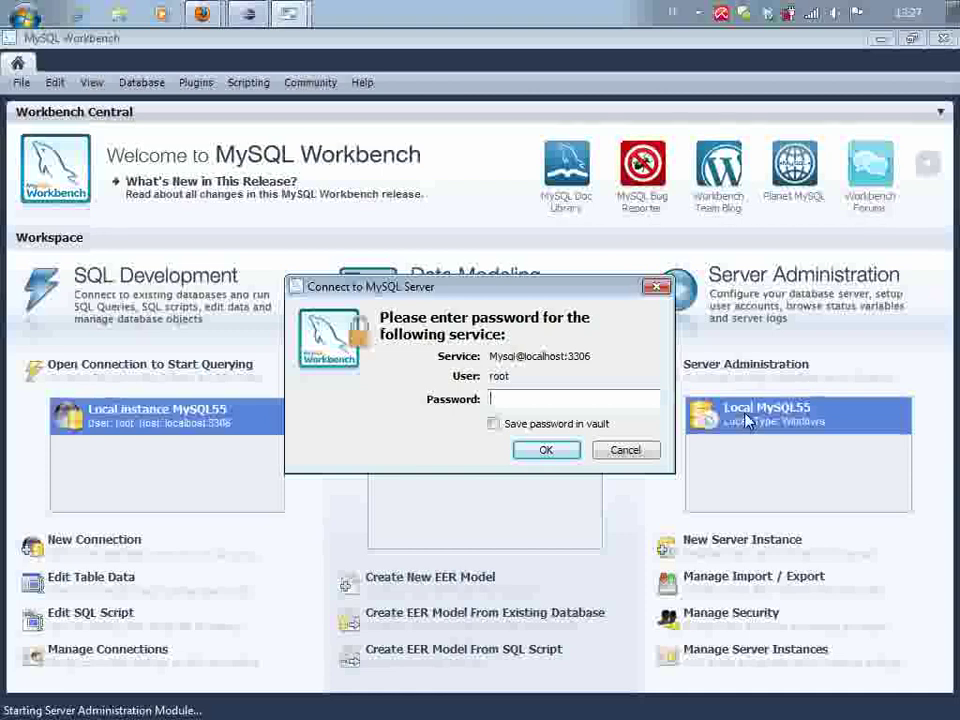
# Log in with the root password to reach the Local MySQL55 Server Status page
pyautogui.write('r')
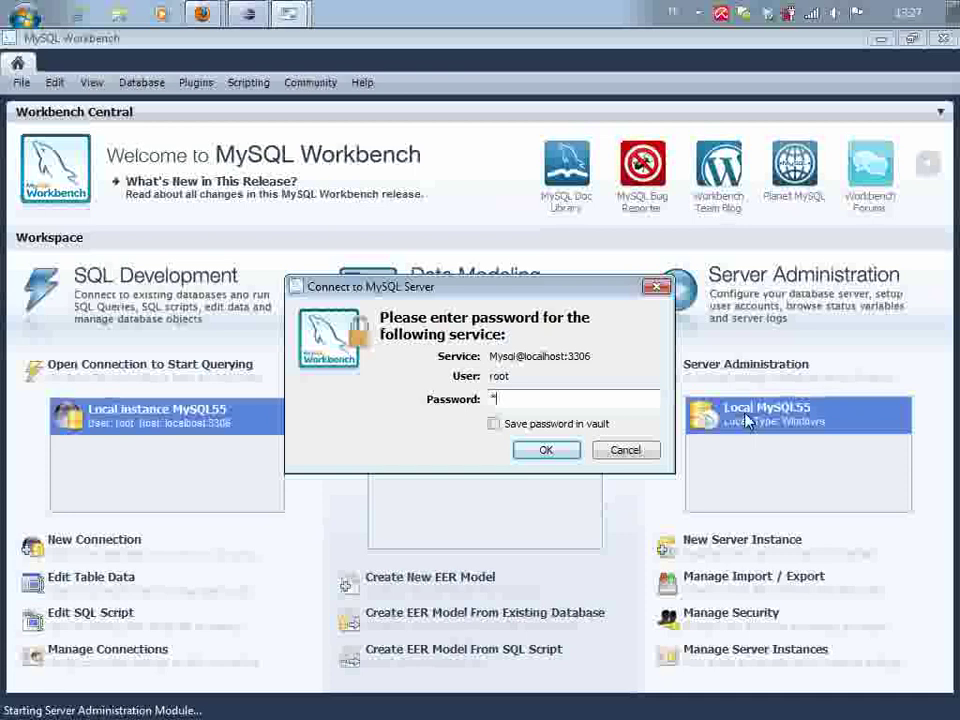
pyautogui.write('oot123456')
pyautogui.press('Return')
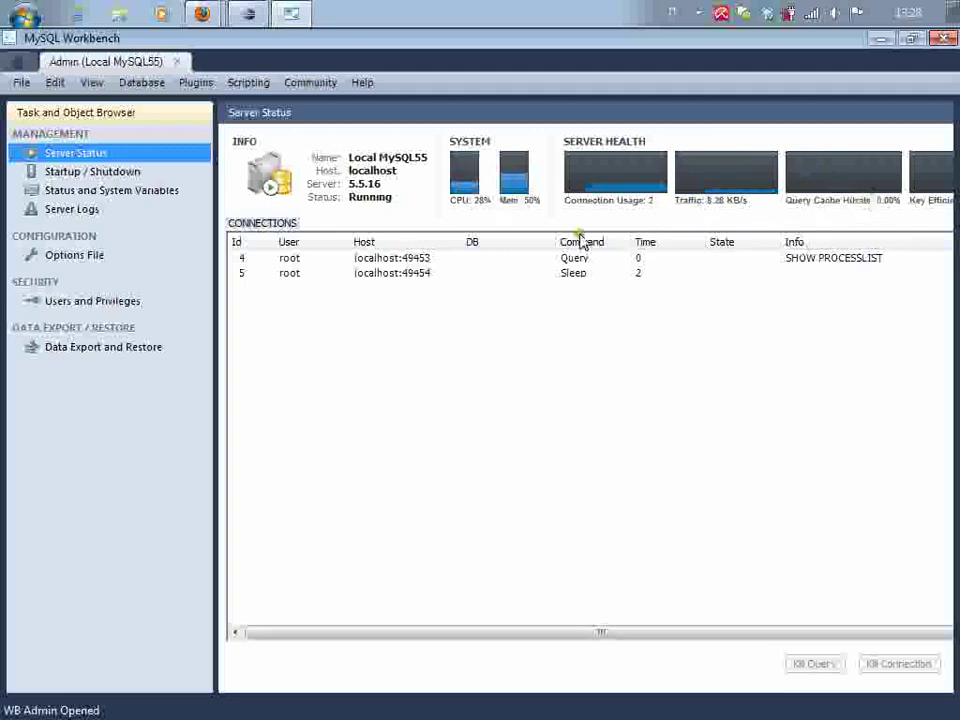
# Stop the MySQL55 server from the Startup / Shutdown page
pyautogui.click(92, 171)
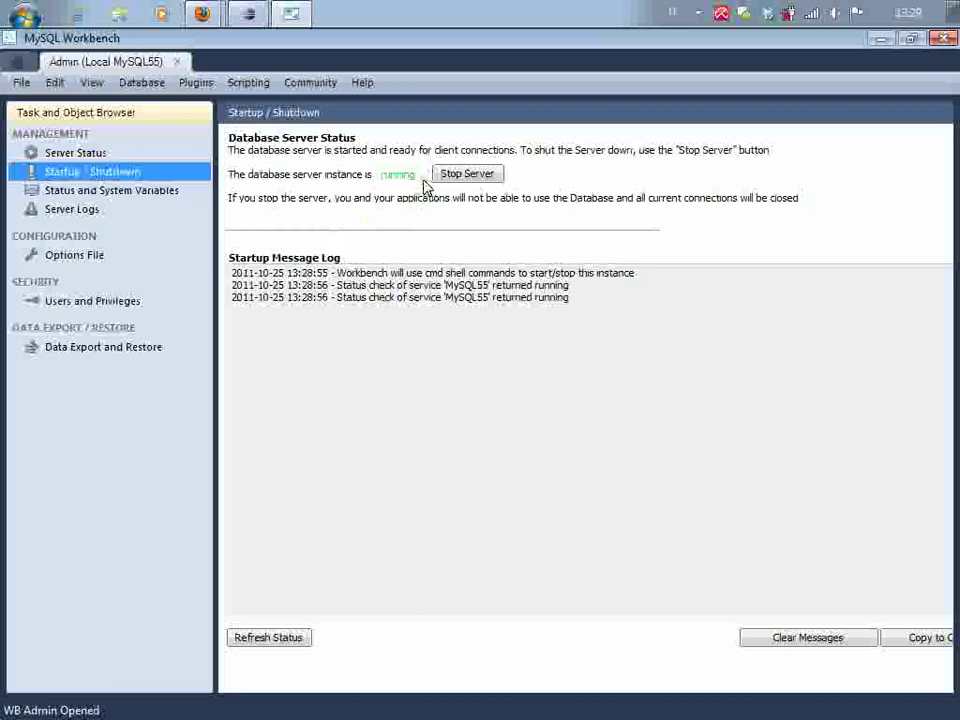
pyautogui.click(470, 175)
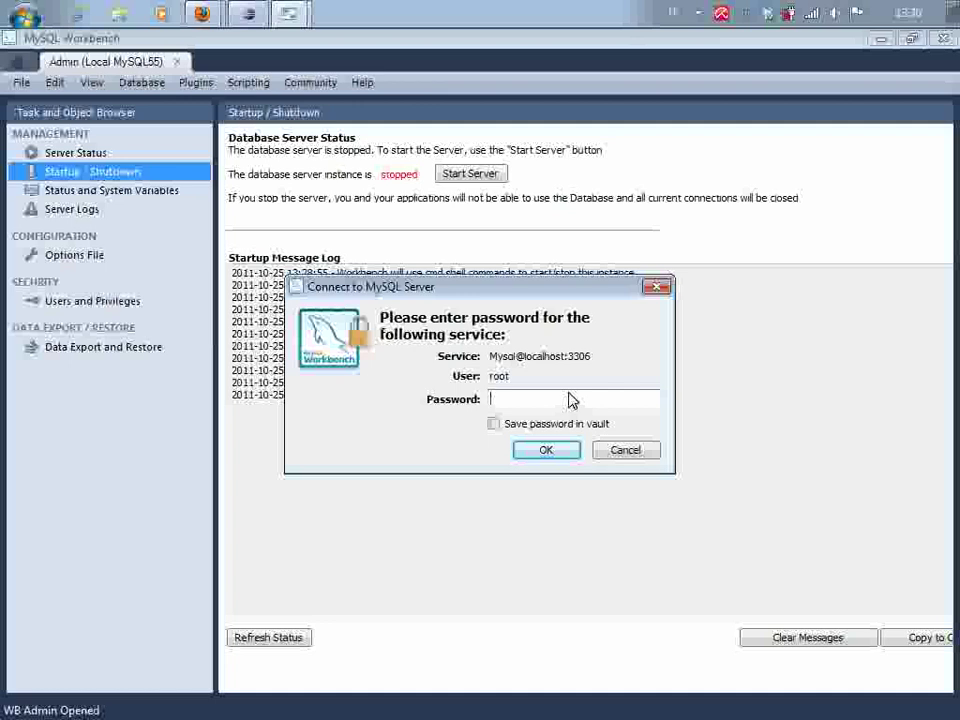
# Restart the server with the root password, then open Data Export and Restore and dismiss the crash dialogs
pyautogui.write('r*********')
pyautogui.press('Return')
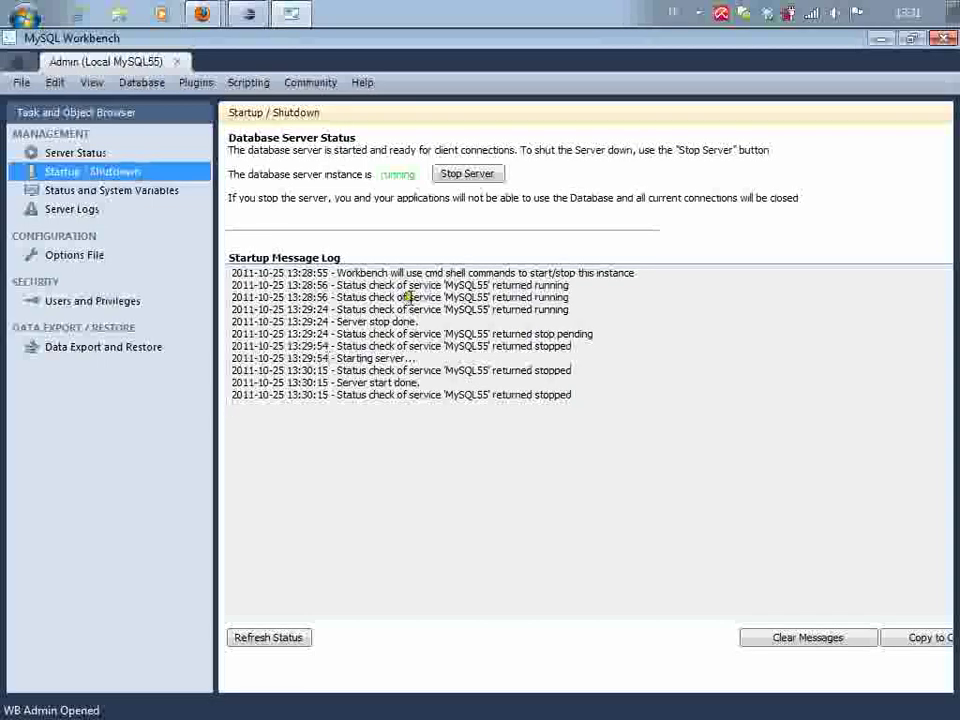
pyautogui.click(108, 350)
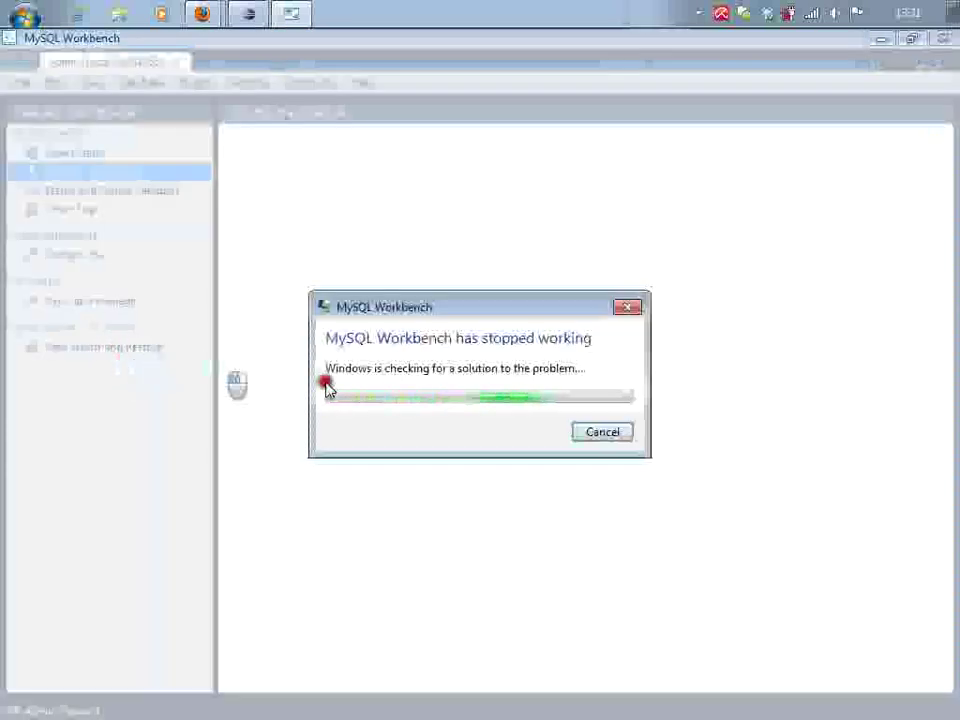
pyautogui.click(601, 432)
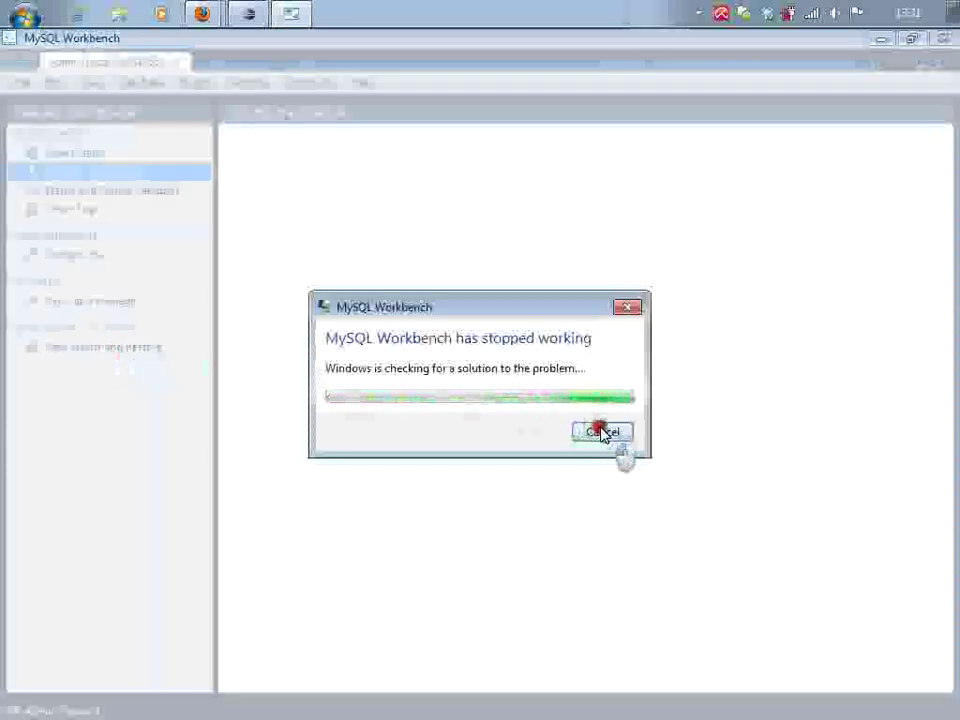
pyautogui.click(623, 431)
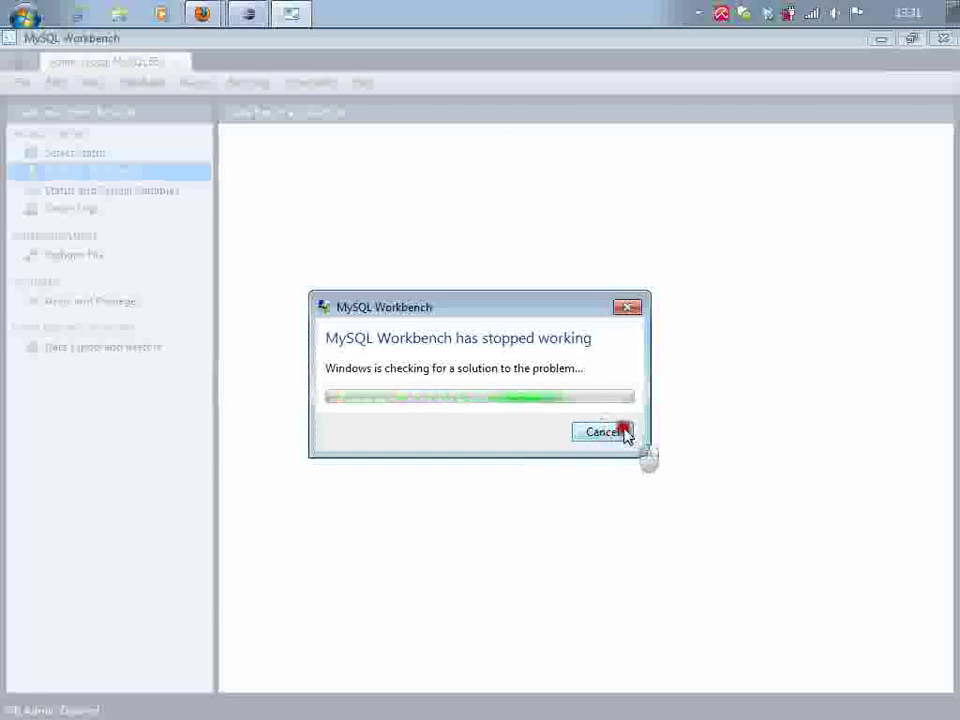
pyautogui.click(627, 306)
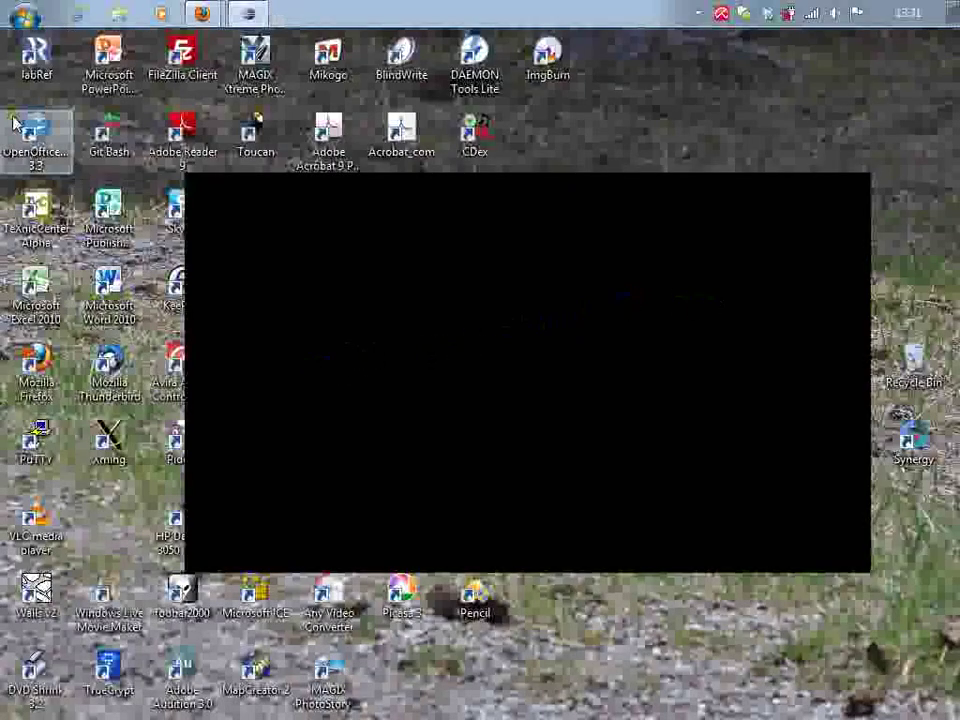
# Relaunch MySQL Workbench 5.2 CE from Start > All Programs > MySQL
pyautogui.click(24, 14)
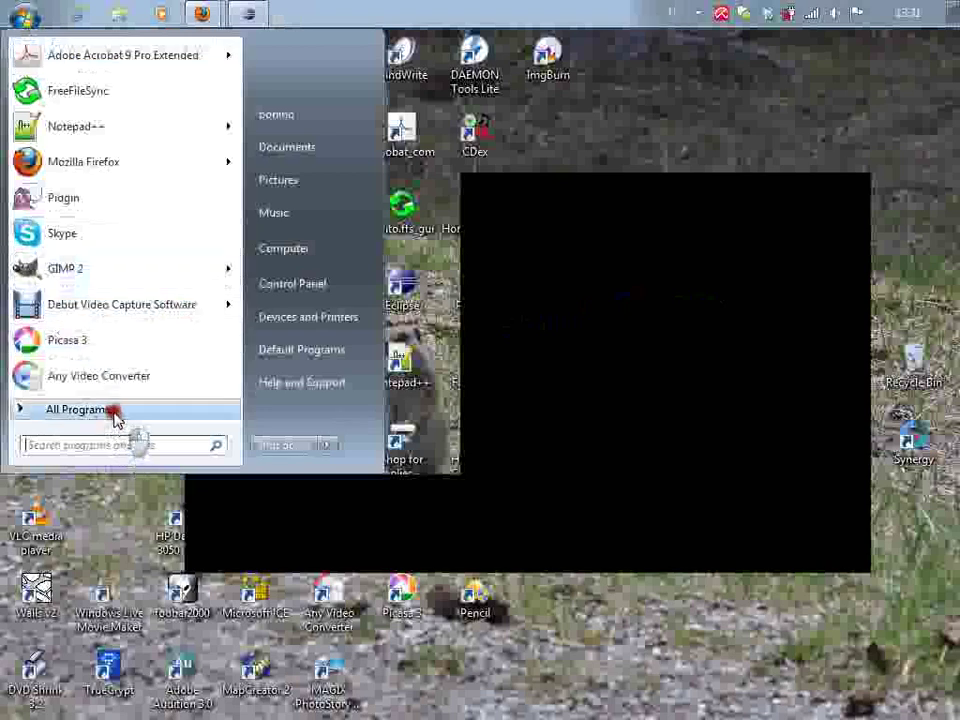
pyautogui.click(113, 413)
pyautogui.click(100, 298)
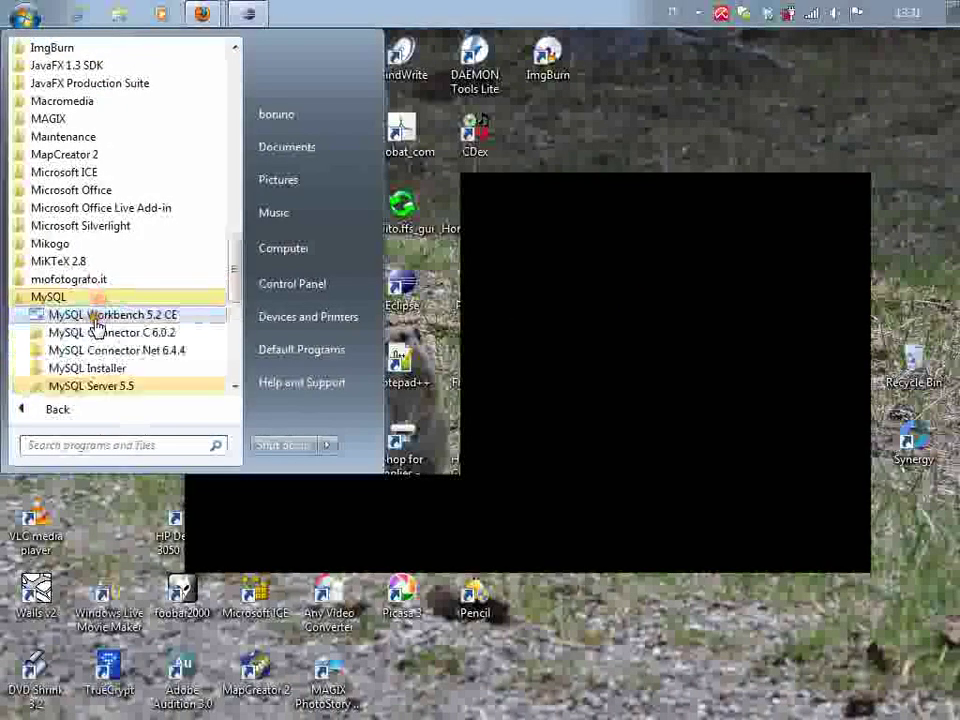
pyautogui.click(100, 316)
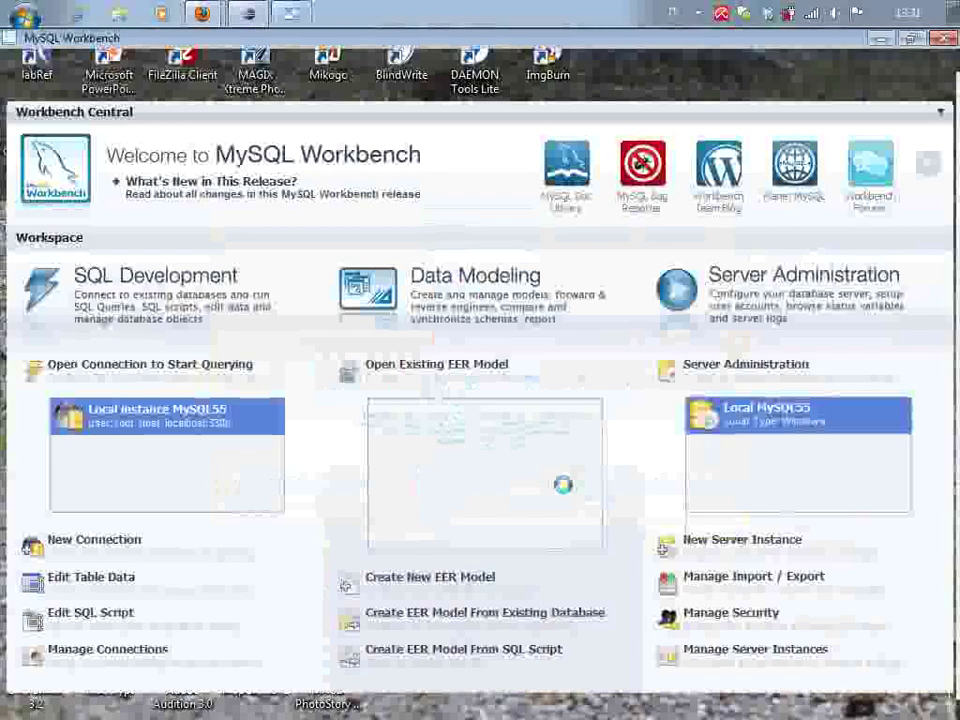
# Reopen Local MySQL55 administration, authenticating with the root password
pyautogui.doubleClick(779, 424)
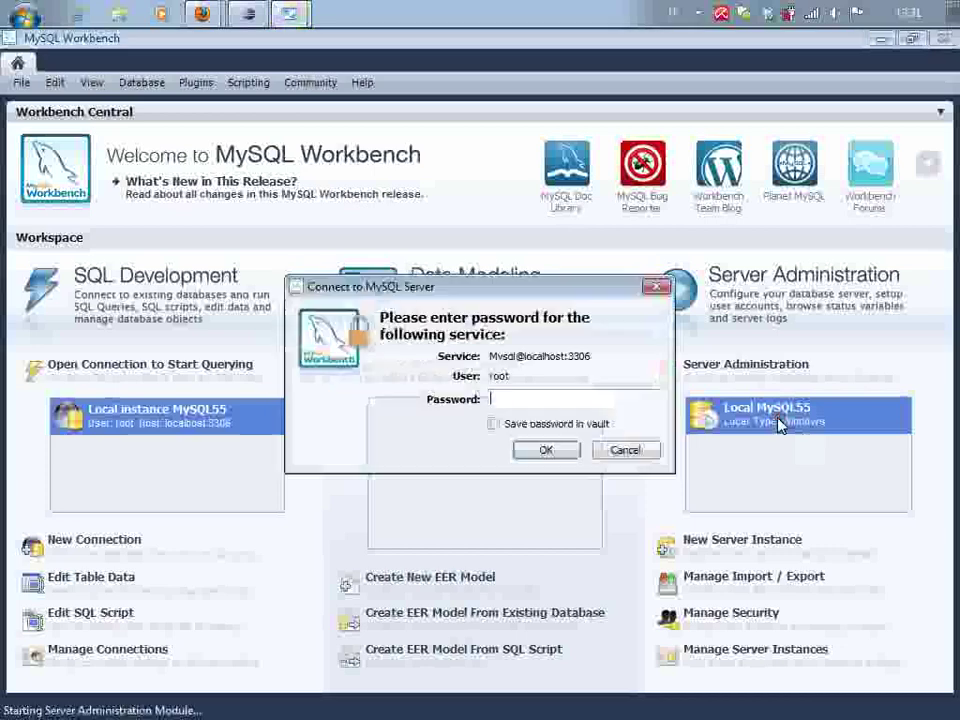
pyautogui.write('********')
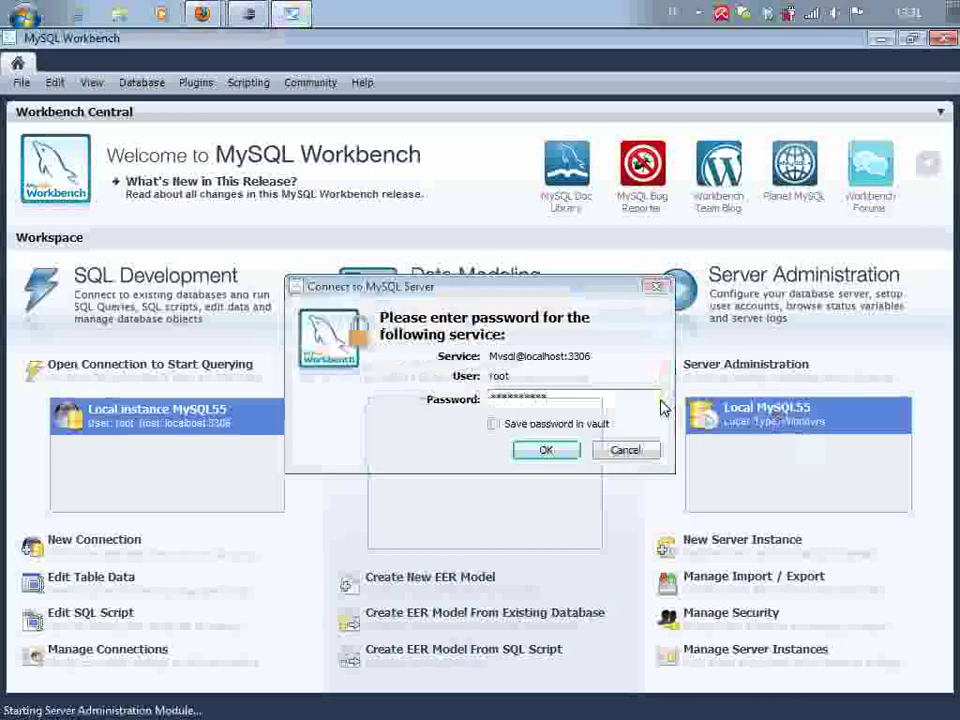
pyautogui.press('Return')
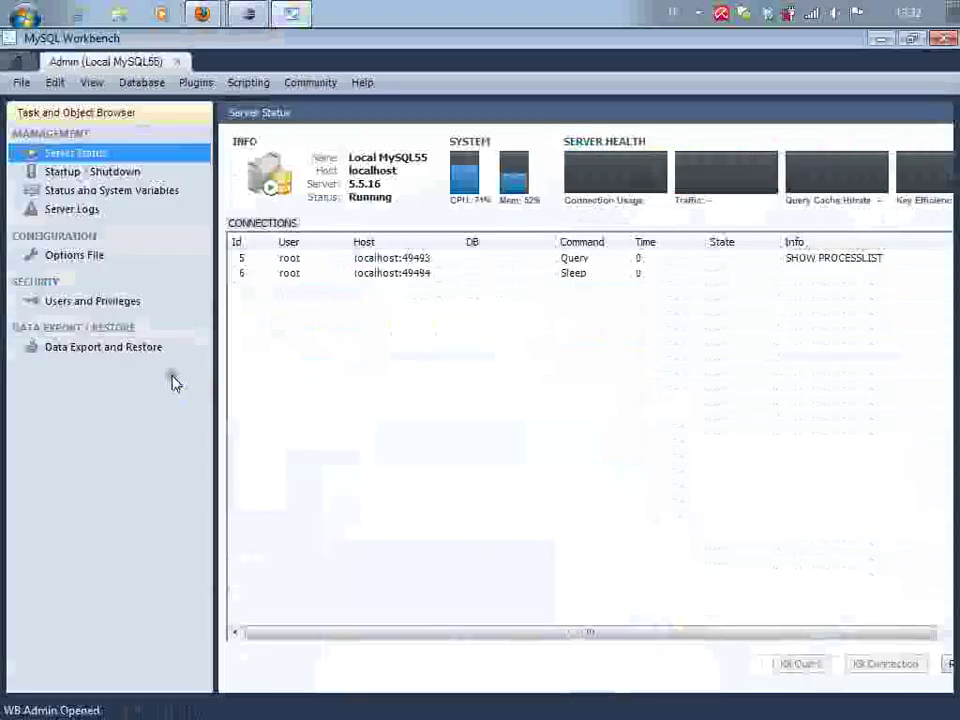
# Open Data Export and Restore and show its Import from Disk options
pyautogui.click(152, 356)
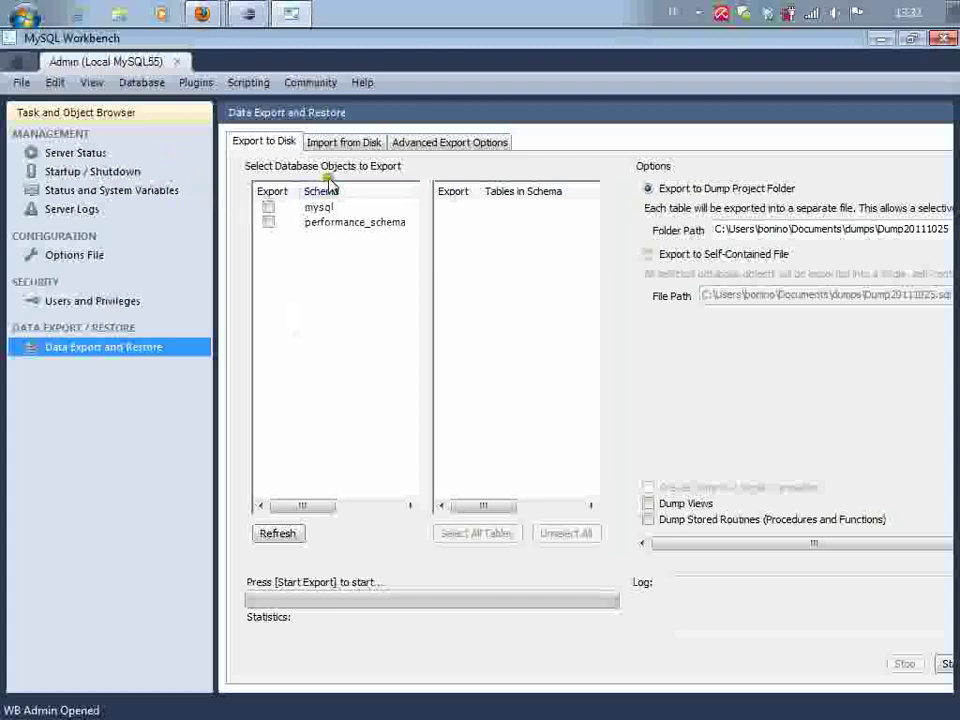
pyautogui.click(356, 144)
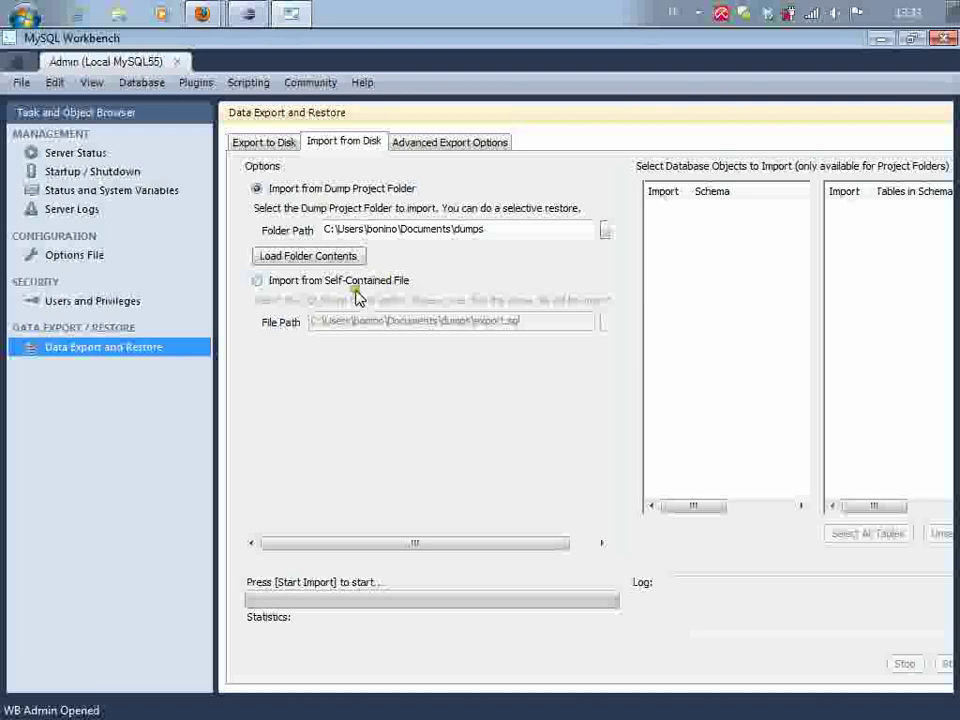
# Choose Import from Self-Contained File and browse for the SQL dump file
pyautogui.click(360, 287)
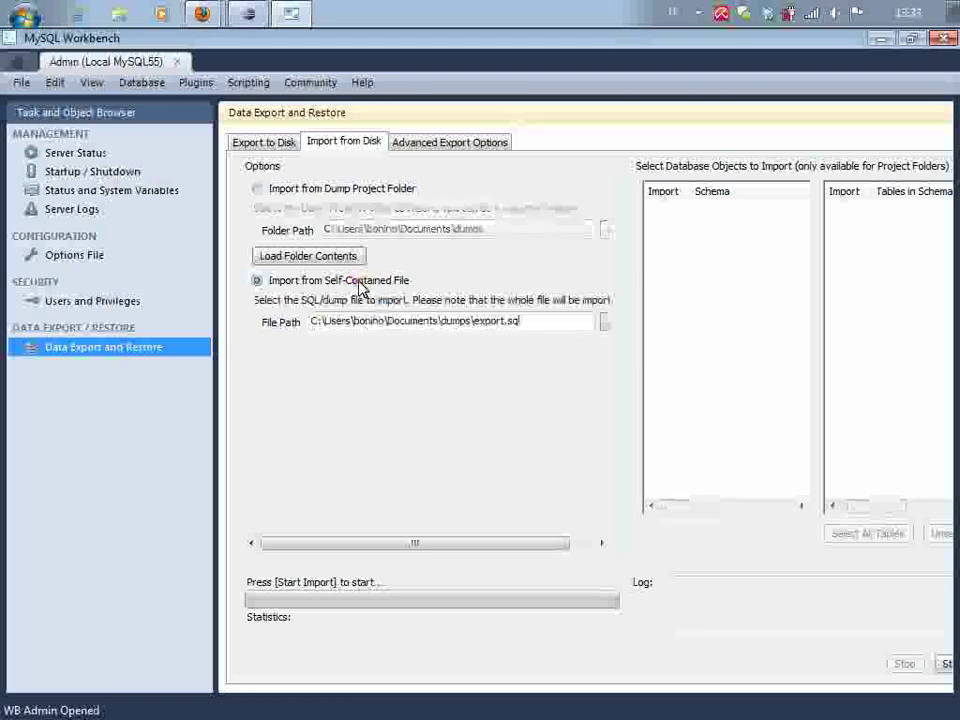
pyautogui.click(606, 322)
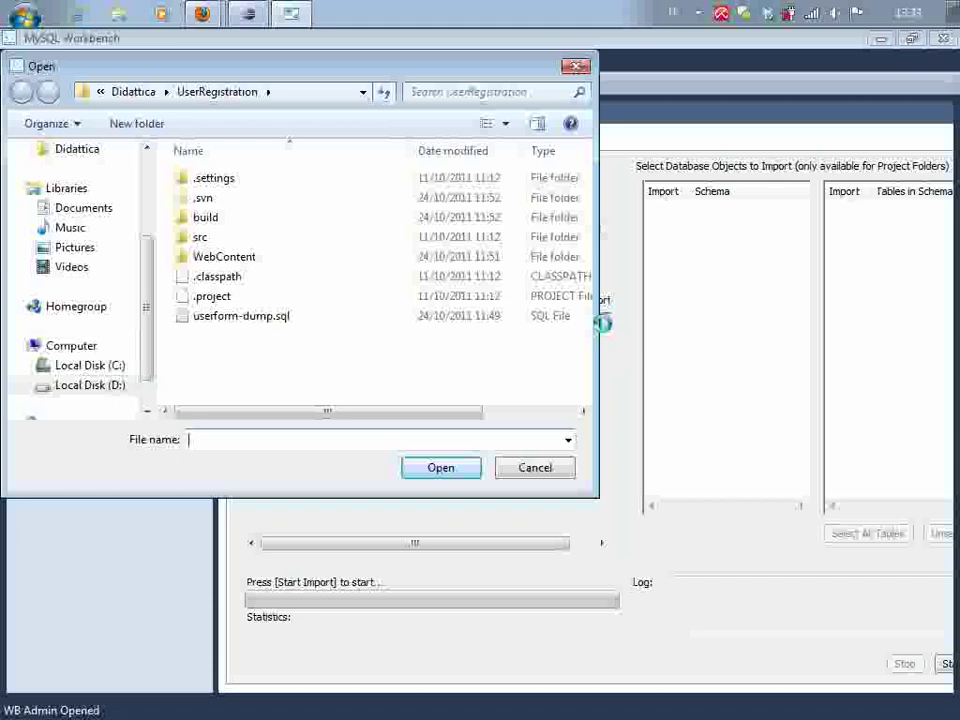
# Pick userform-dump.sql from Didattica > 2011 > 02CIX, in Details view, as the import file
pyautogui.click(95, 157)
pyautogui.doubleClick(220, 276)
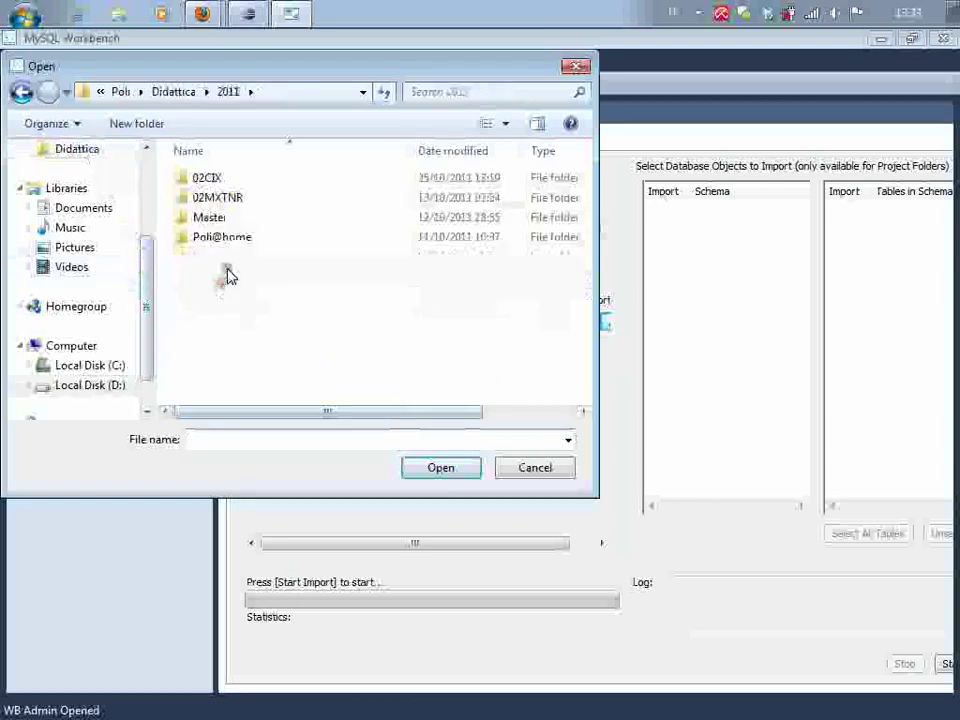
pyautogui.doubleClick(212, 179)
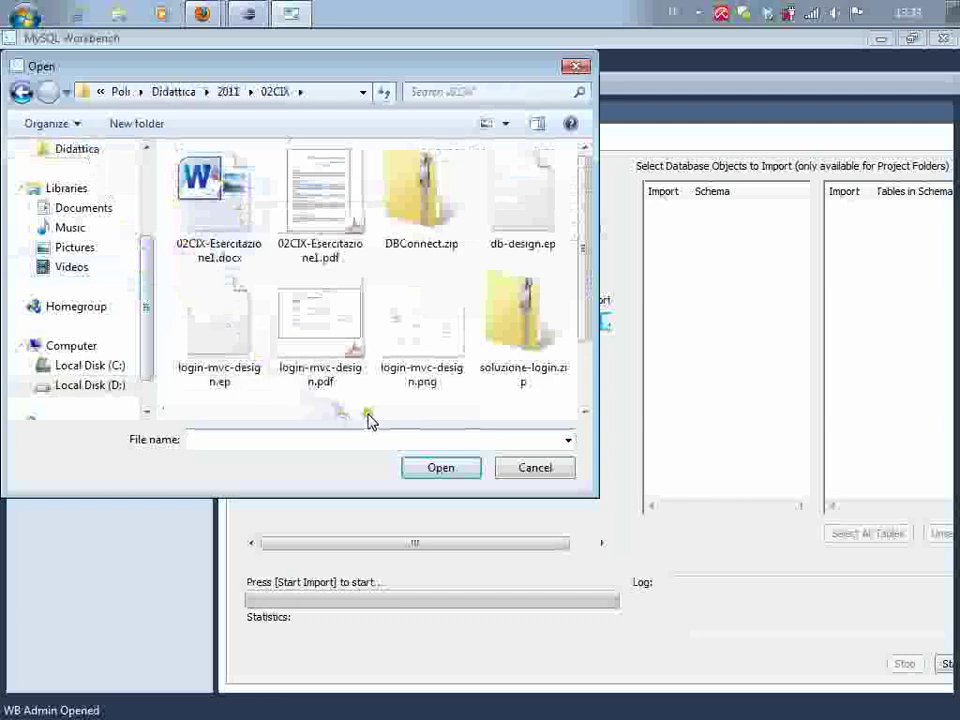
pyautogui.click(506, 126)
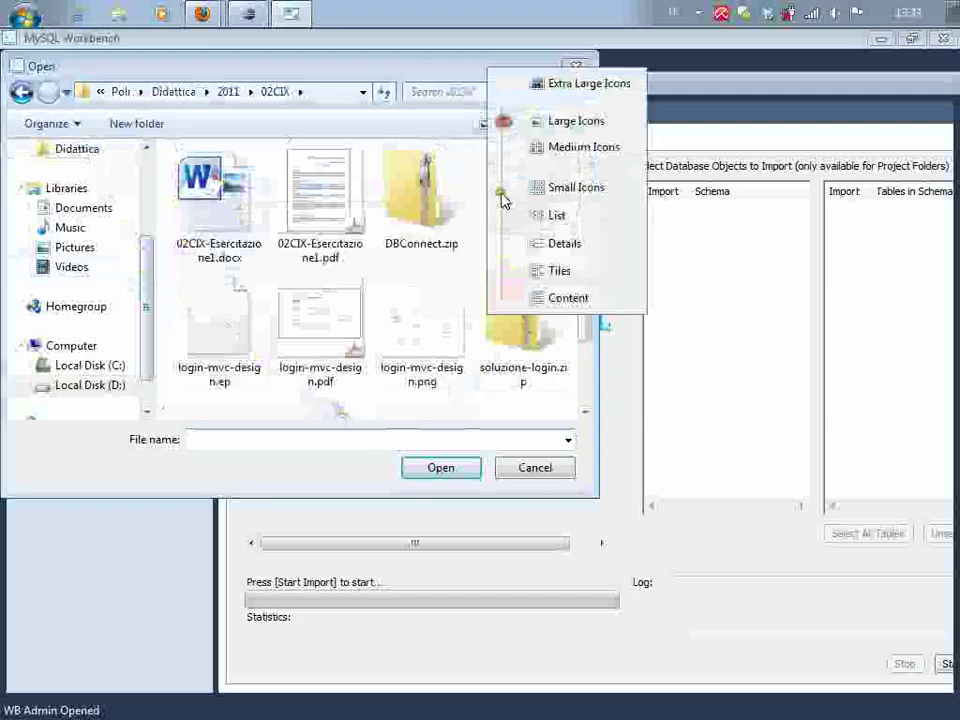
pyautogui.click(564, 246)
pyautogui.click(262, 358)
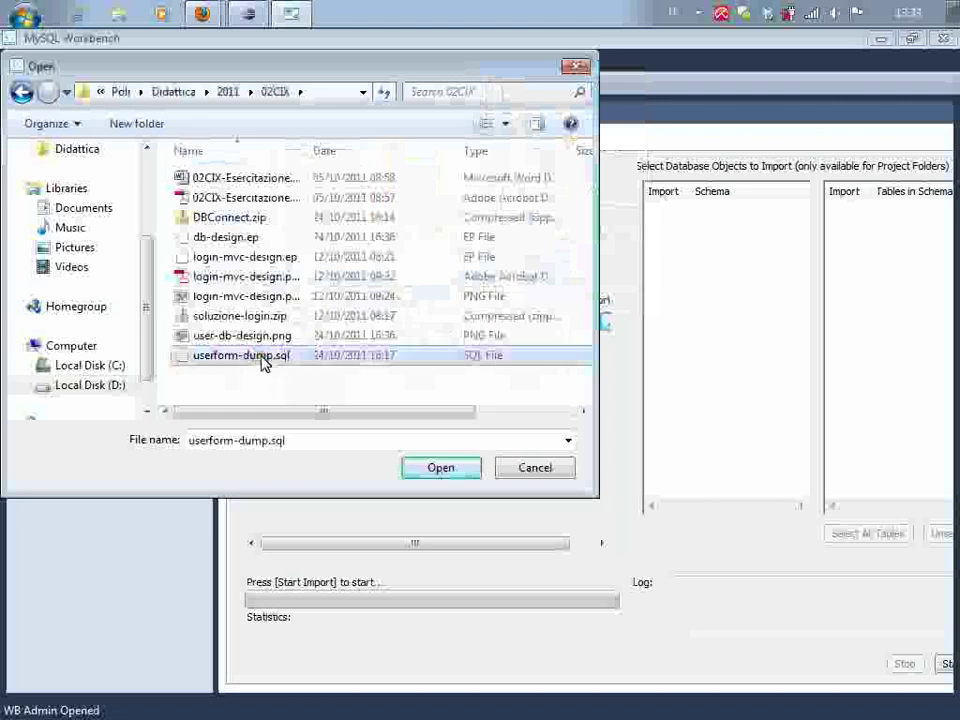
pyautogui.click(463, 471)
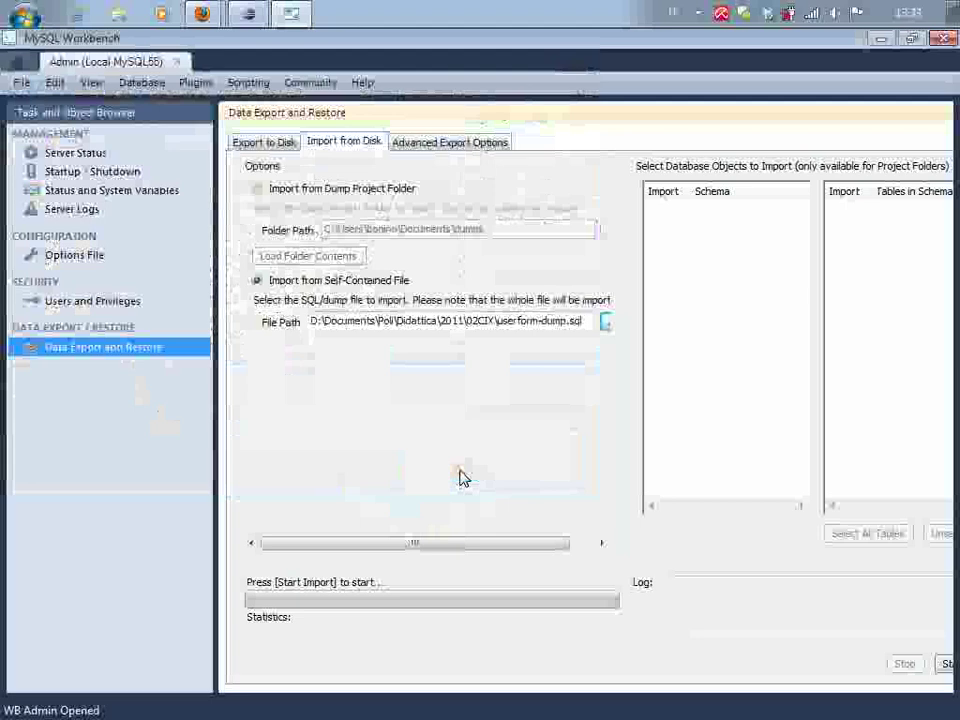
# Maximize the Workbench window so the whole import panel is visible
pyautogui.doubleClick(797, 42)
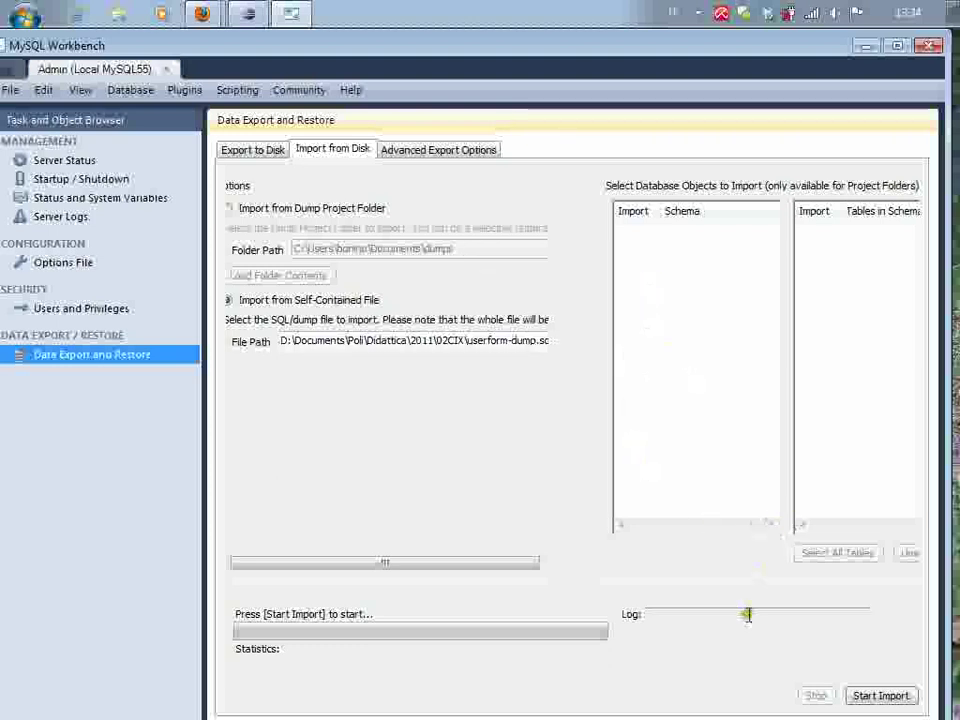
# Run the userform-dump.sql import, authenticating with the root password, until 1 of 1 is imported
pyautogui.click(881, 697)
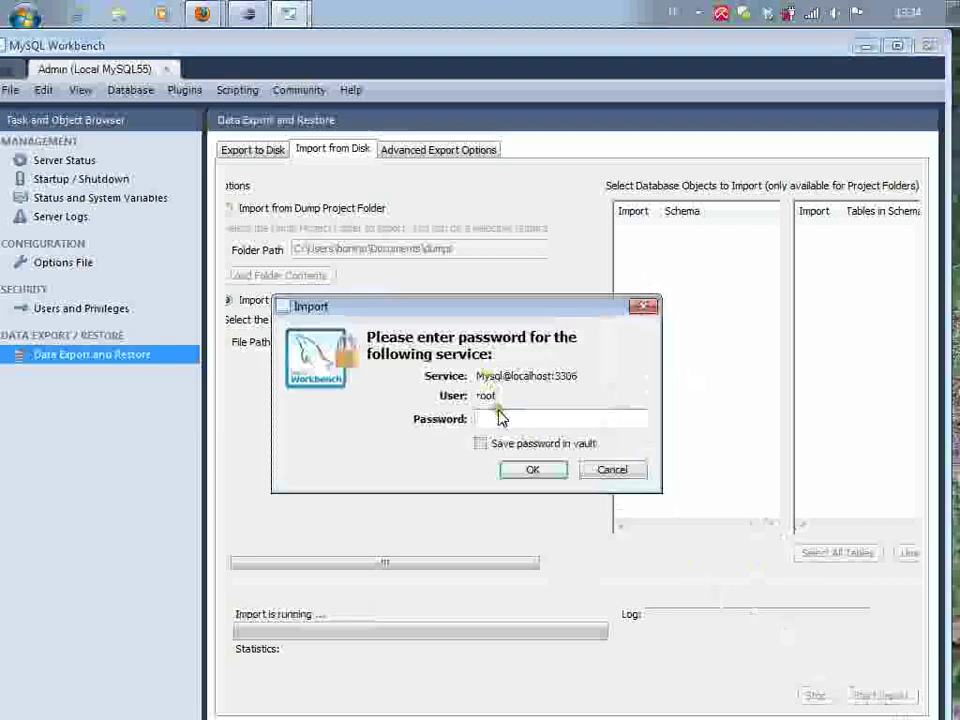
pyautogui.write('root123')
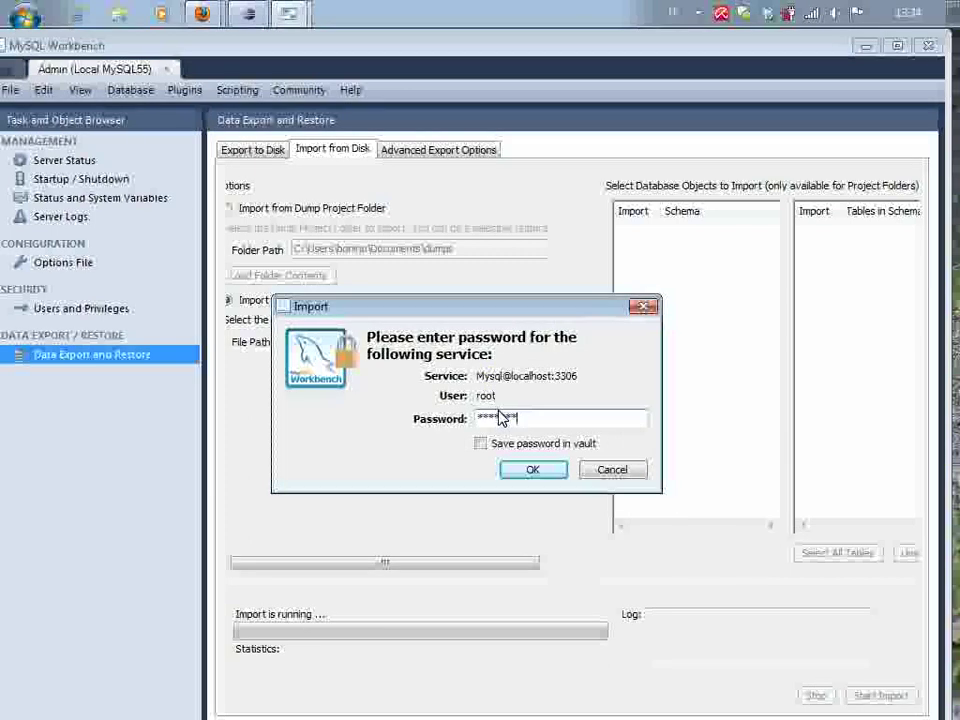
pyautogui.press('BackSpace')
pyautogui.press('BackSpace')
pyautogui.press('BackSpace')
pyautogui.press('BackSpace')
pyautogui.press('BackSpace')
pyautogui.write('ootroot')
pyautogui.press('Return')
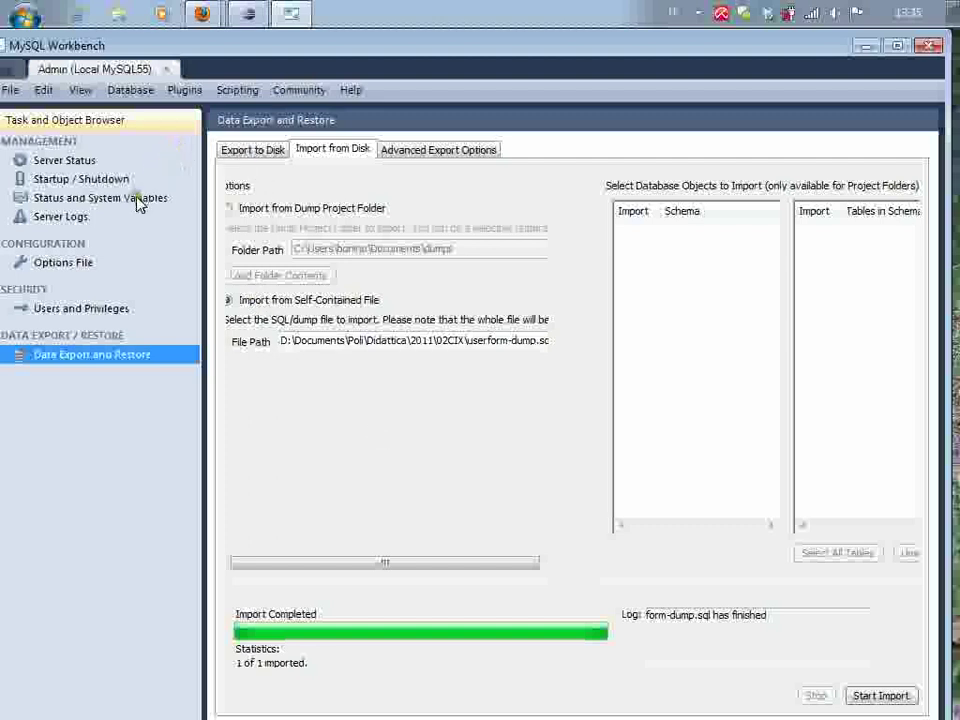
# Reopen the Local MySQL55 administration and log in as root to view Server Status
pyautogui.click(168, 70)
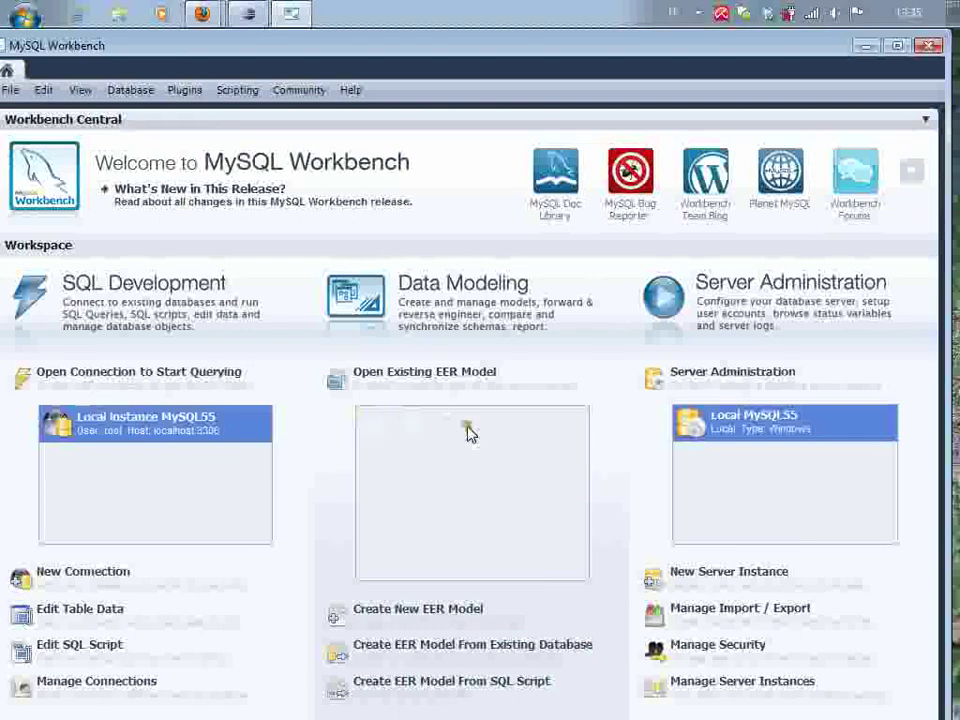
pyautogui.doubleClick(800, 443)
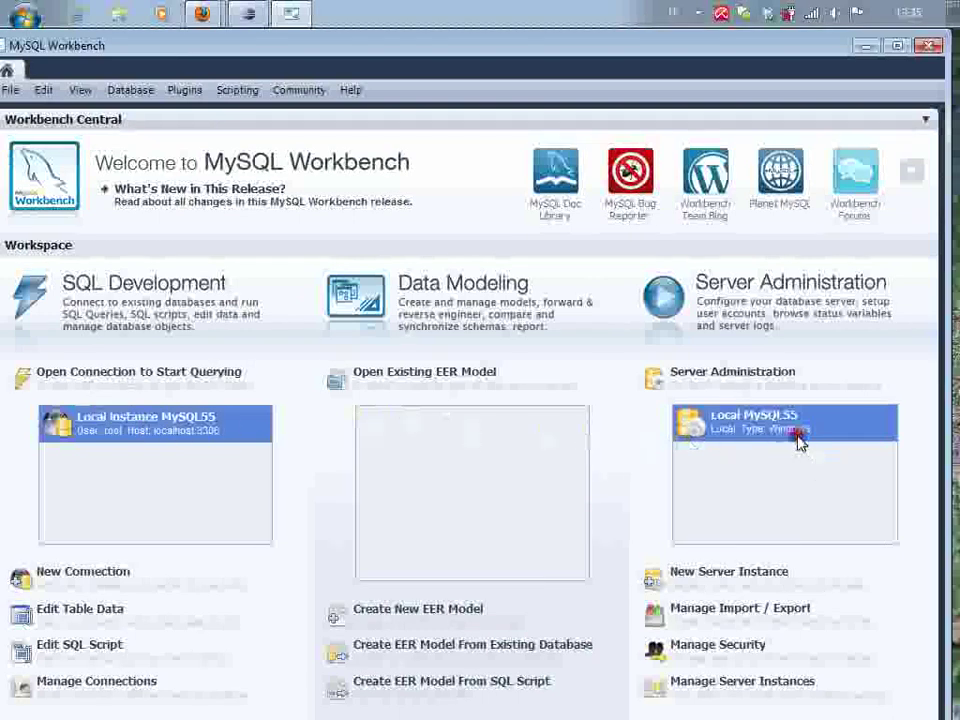
pyautogui.click(579, 417)
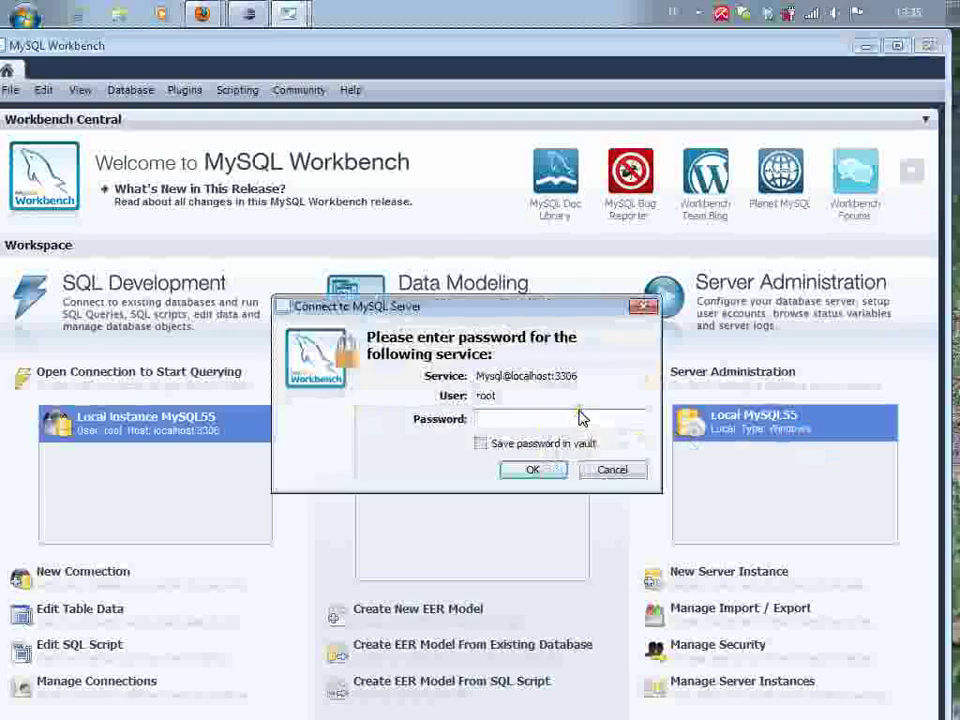
pyautogui.write('**********')
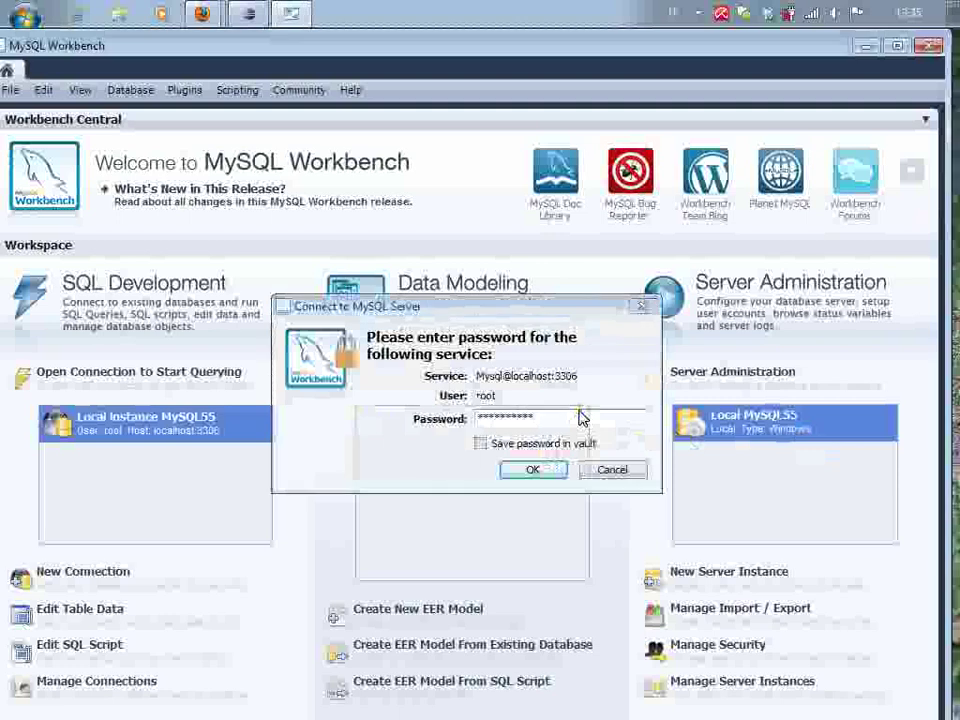
pyautogui.press('Return')
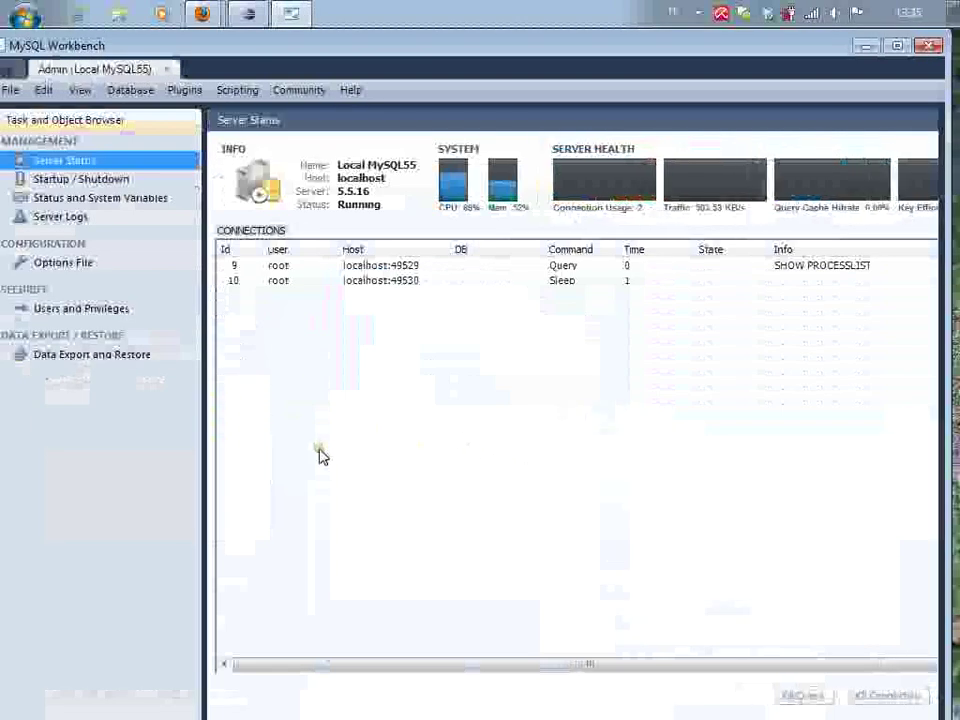
# View the Data Export and Restore page, then close the Local MySQL55 administration tab
pyautogui.click(129, 360)
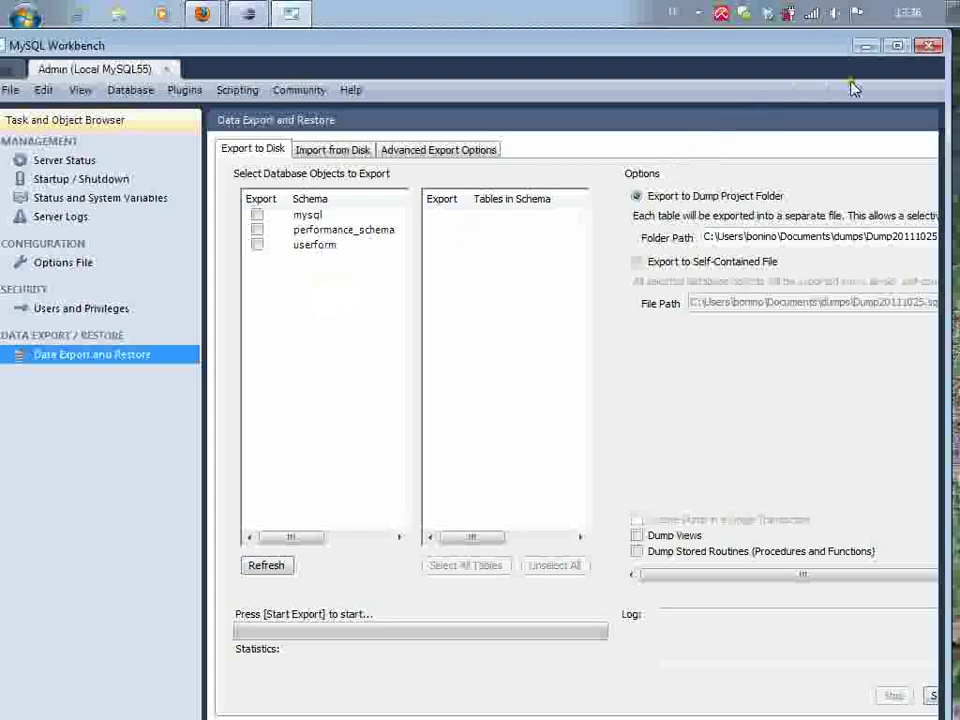
pyautogui.click(167, 69)
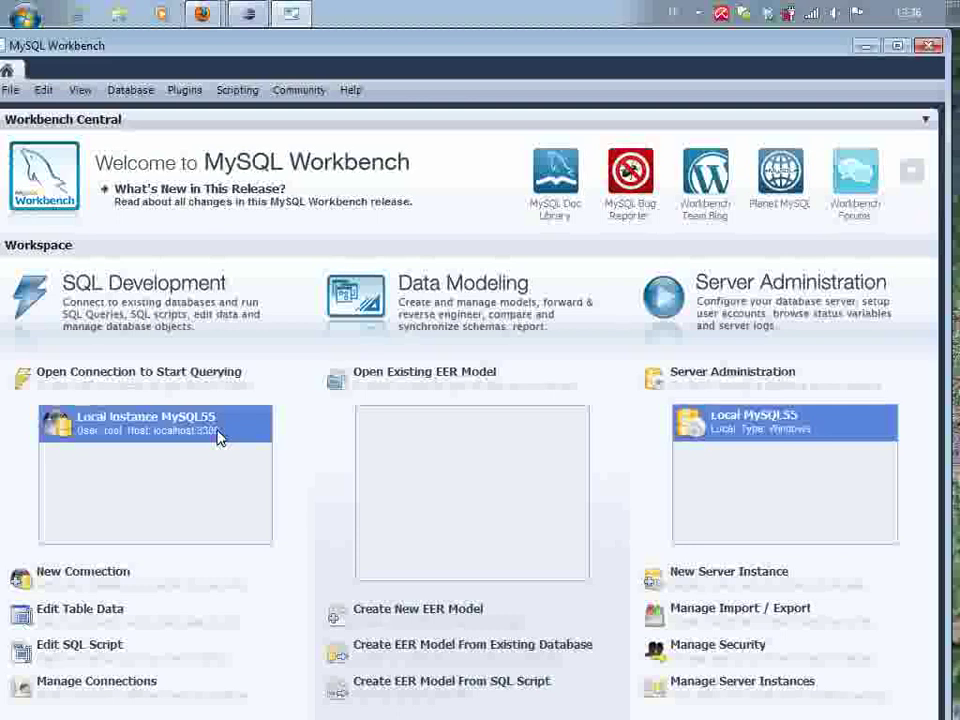
# Open a SQL editor on Local instance MySQL55 and expand the userform schema
pyautogui.doubleClick(218, 437)
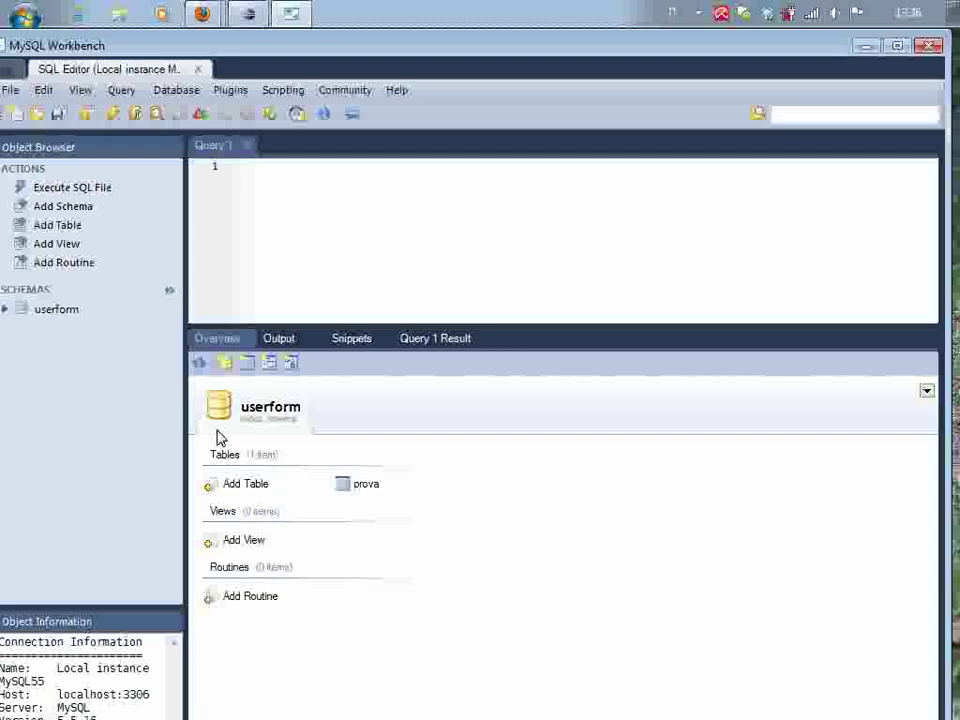
pyautogui.click(5, 309)
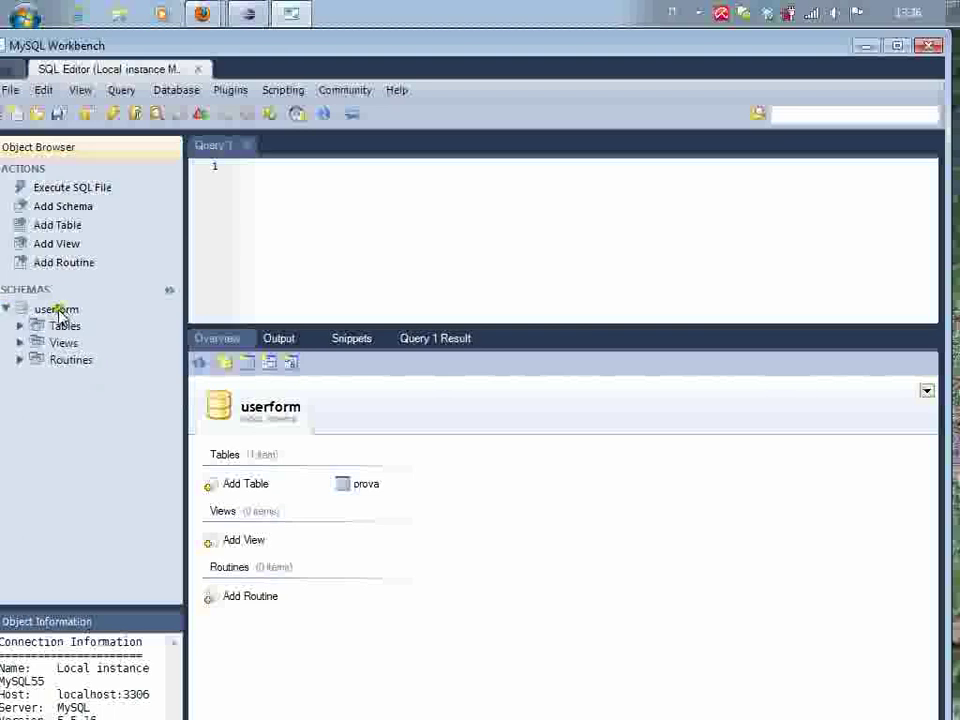
pyautogui.click(70, 310)
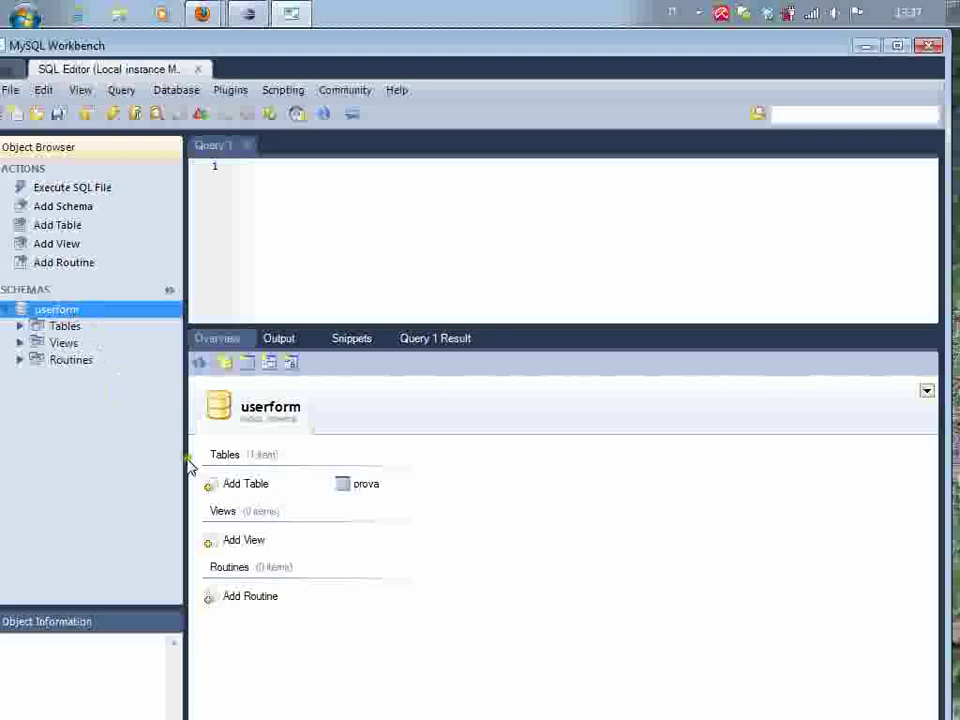
# Open the prova table for editing to show Carote 10, Patate 6 and Zucchine 11
pyautogui.doubleClick(364, 485)
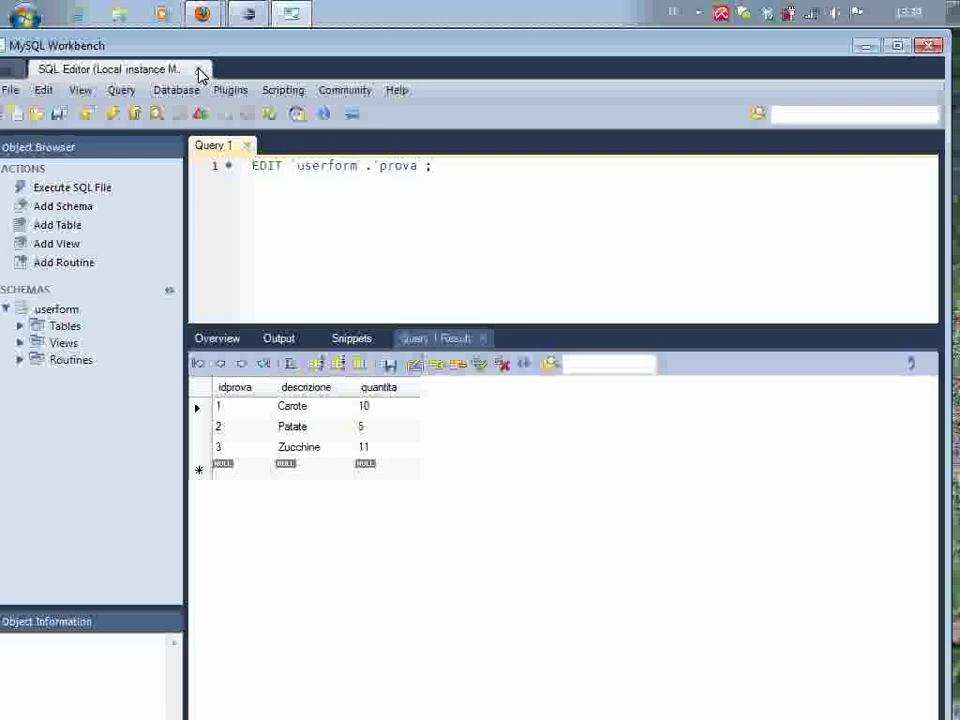
# Close the SQL editor and reopen Local MySQL55 administration with the root password
pyautogui.click(195, 70)
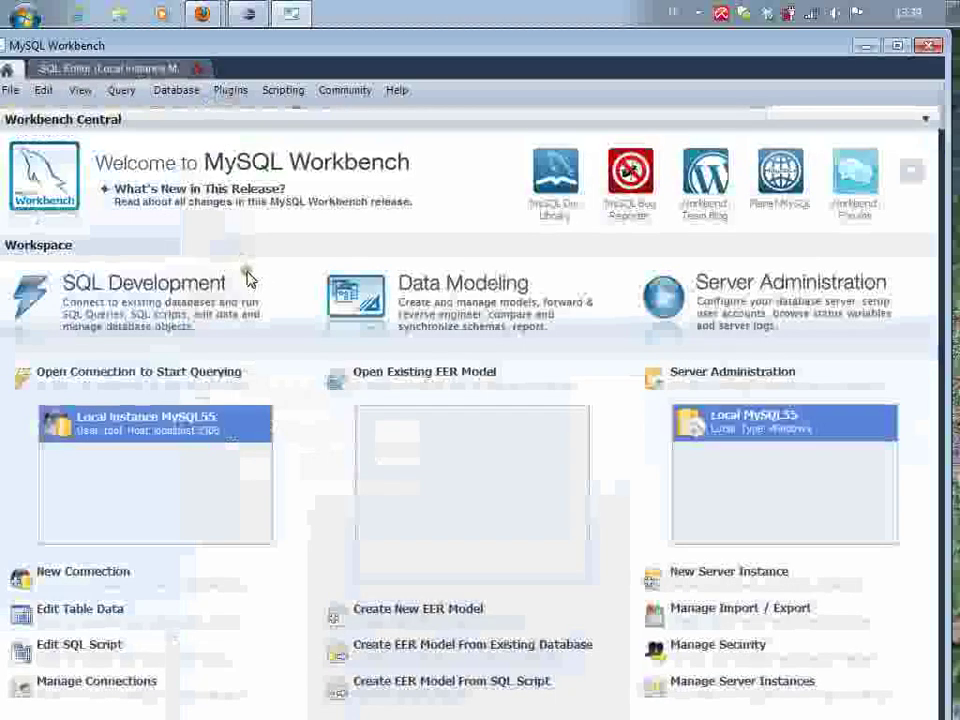
pyautogui.doubleClick(786, 425)
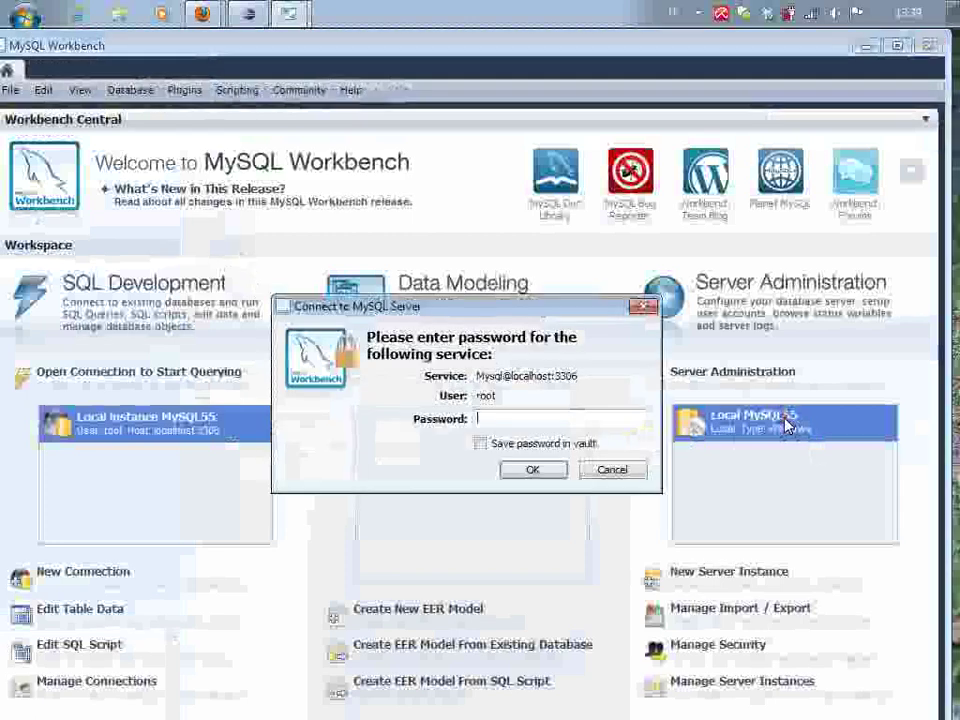
pyautogui.write('****')
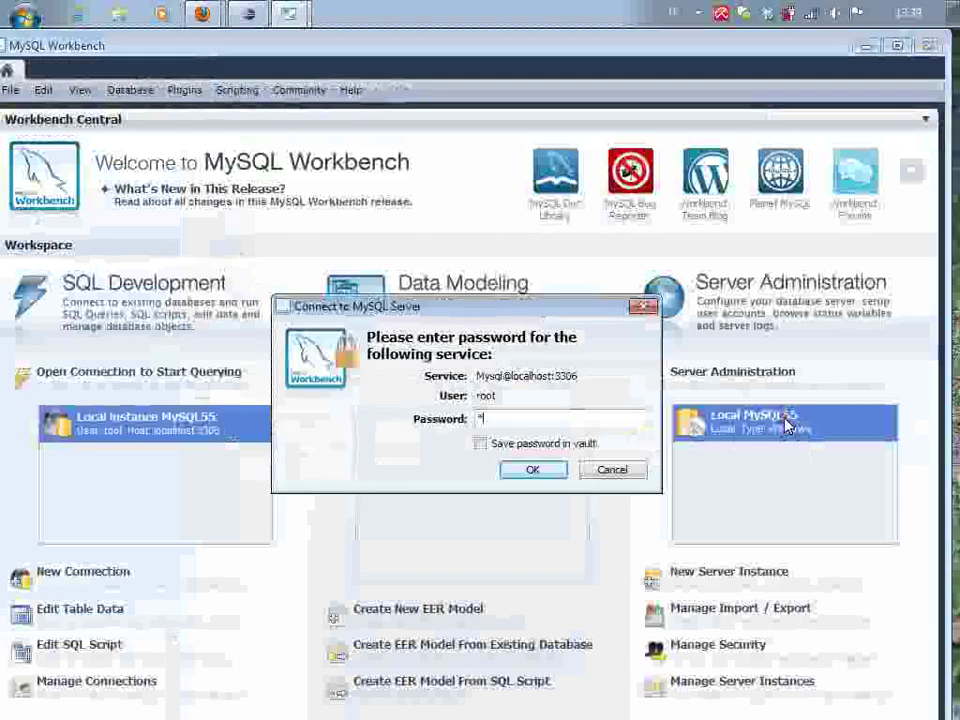
pyautogui.write('******')
pyautogui.press('Return')
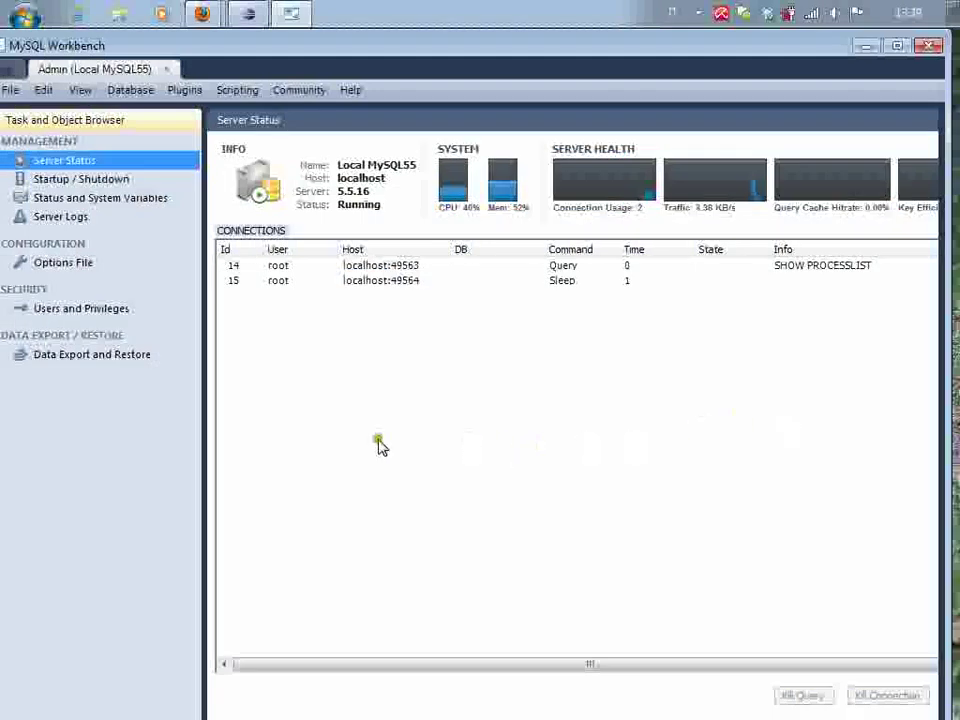
# Show the Users and Privileges page listing the anonymous and root accounts
pyautogui.click(116, 310)
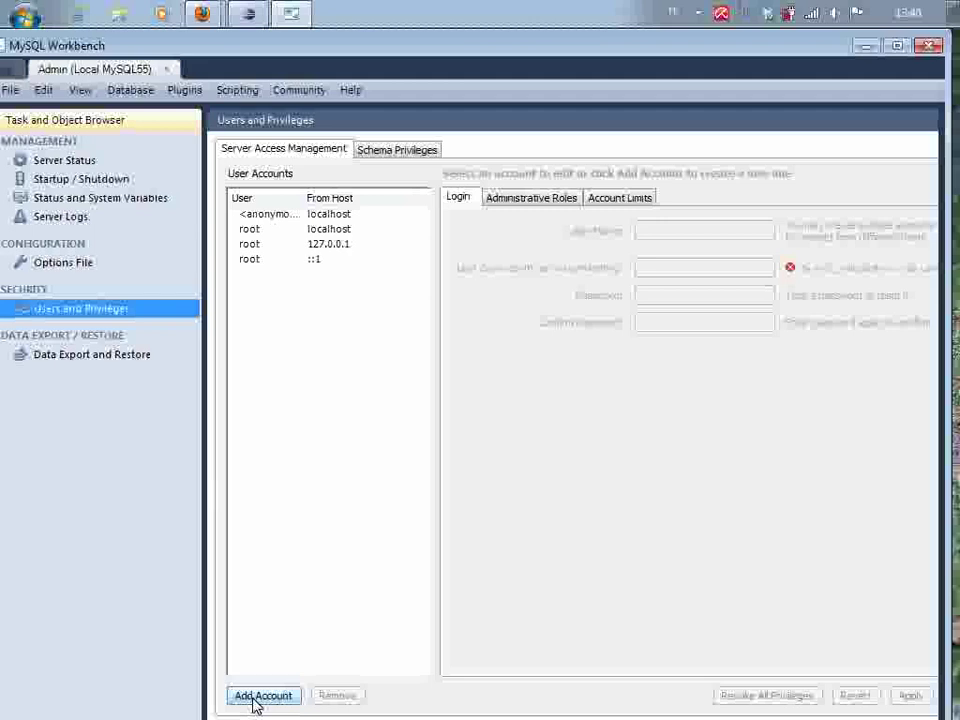
# Add a new user account with login name tomcat
pyautogui.click(257, 701)
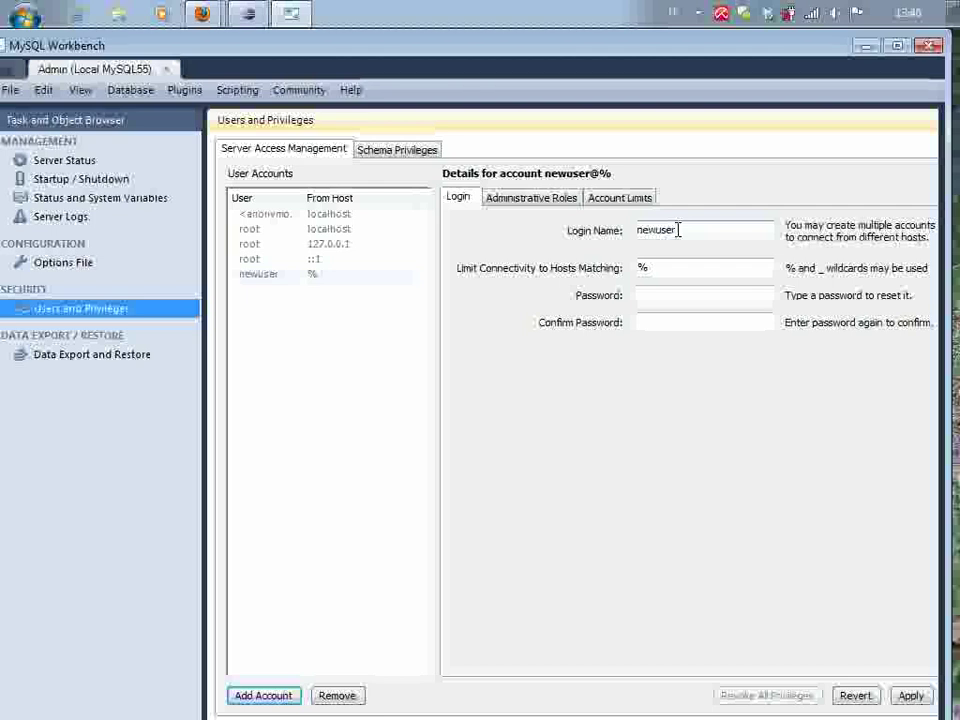
pyautogui.doubleClick(686, 229)
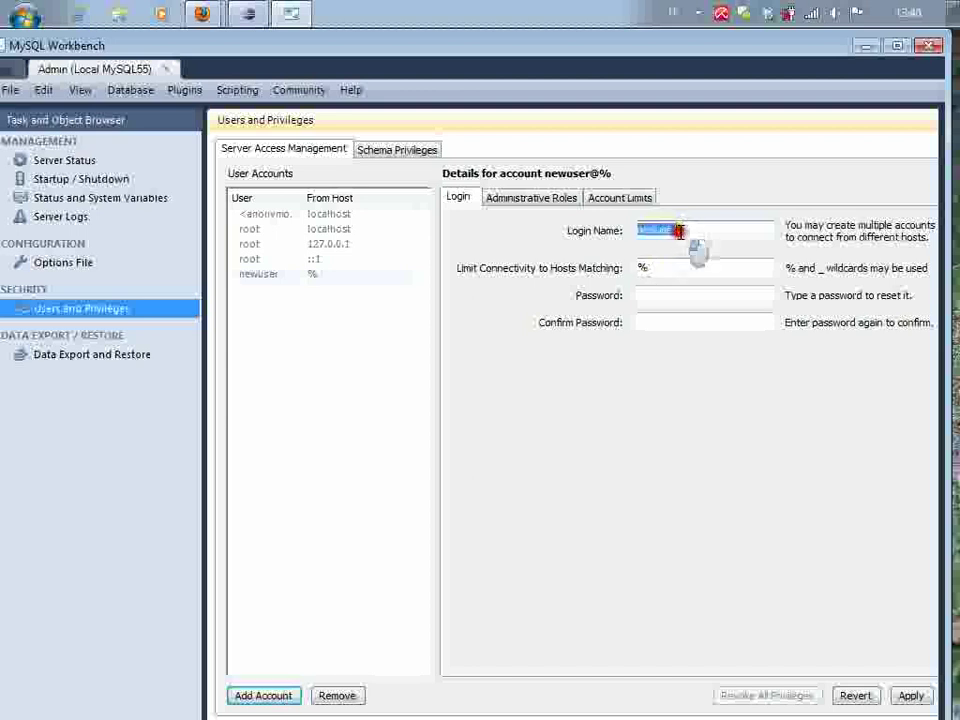
pyautogui.write('tomcat')
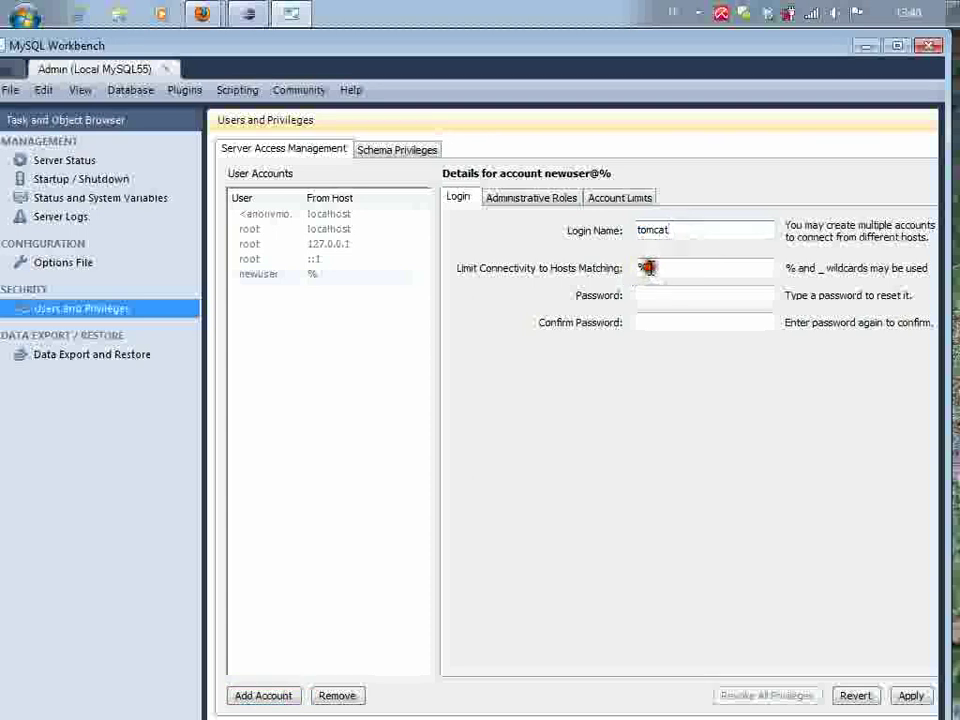
# Replace the % host wildcard so the account only connects from localhost
pyautogui.click(648, 267)
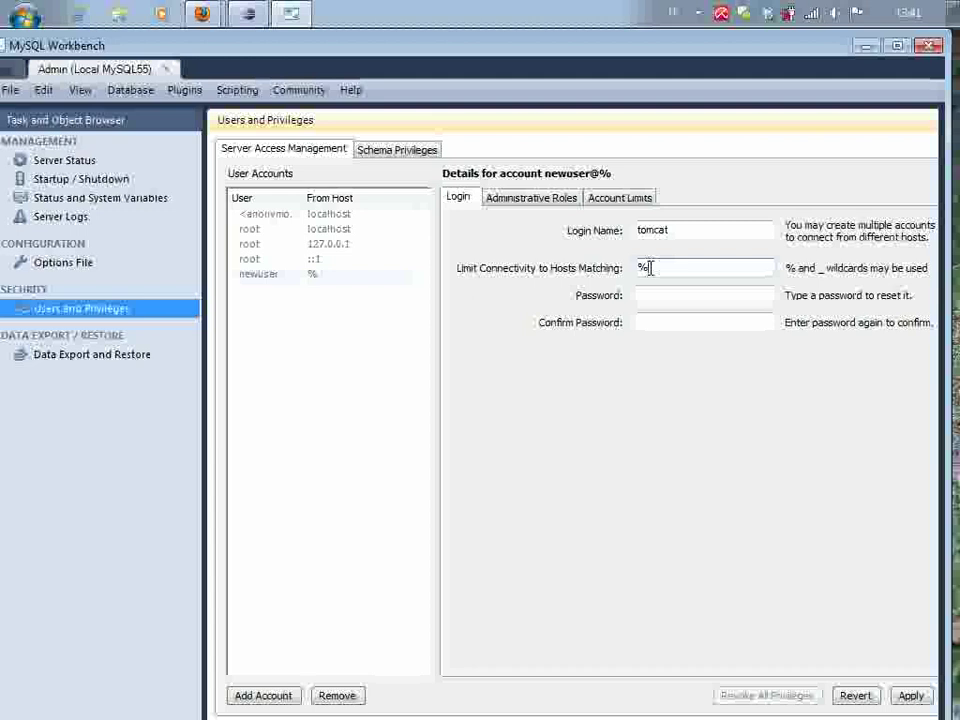
pyautogui.press('BackSpace')
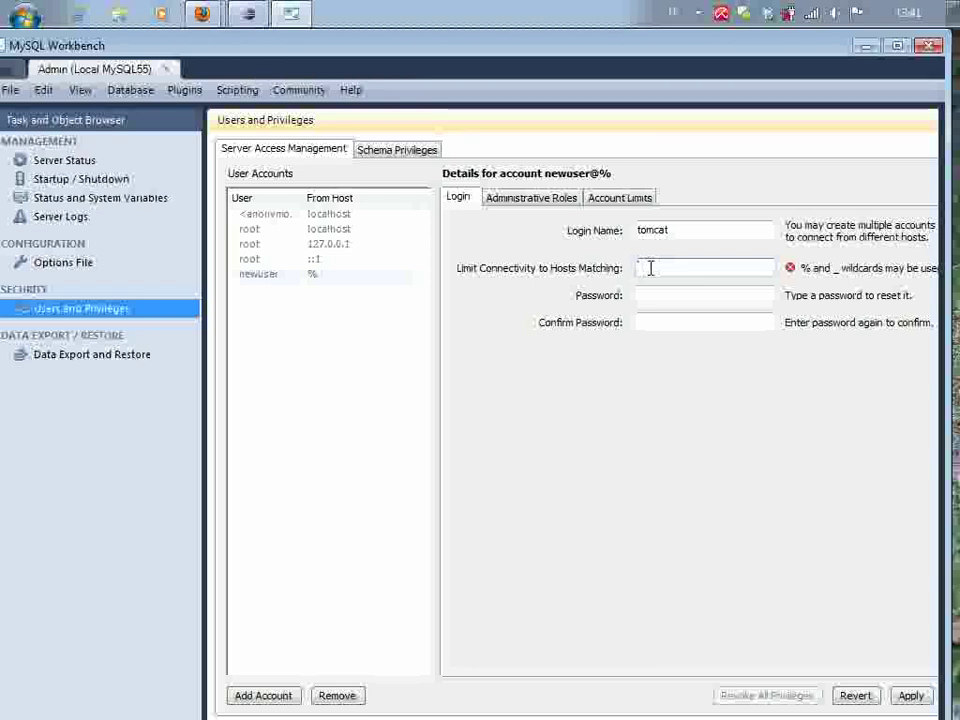
pyautogui.write('lo')
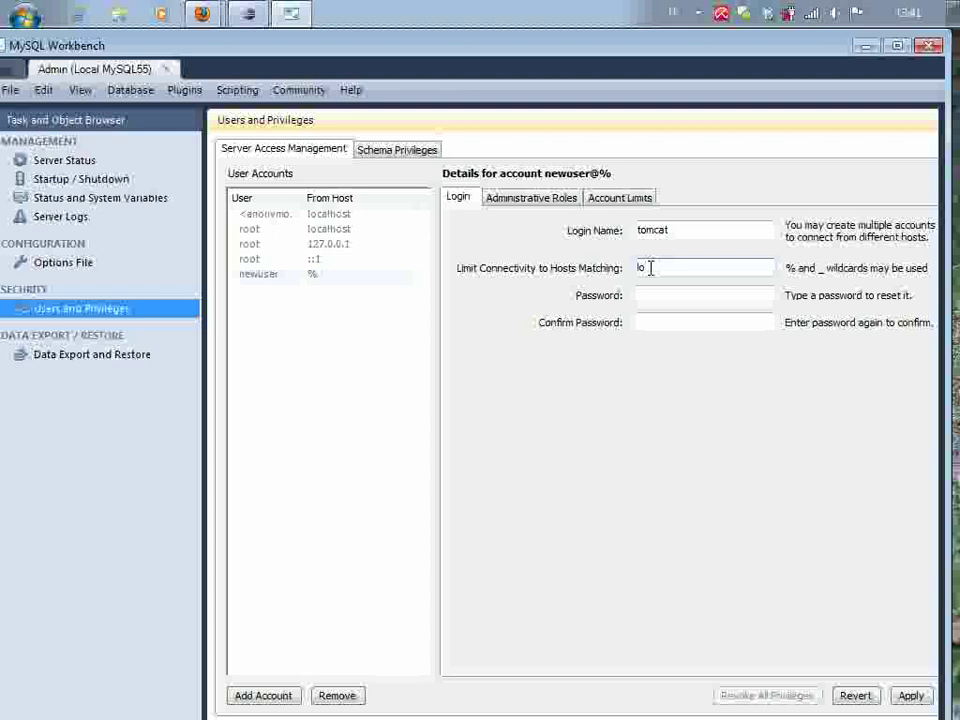
pyautogui.write('calhost')
# Enter the tomcat account's password and type it again in Confirm Password
pyautogui.click(664, 299)
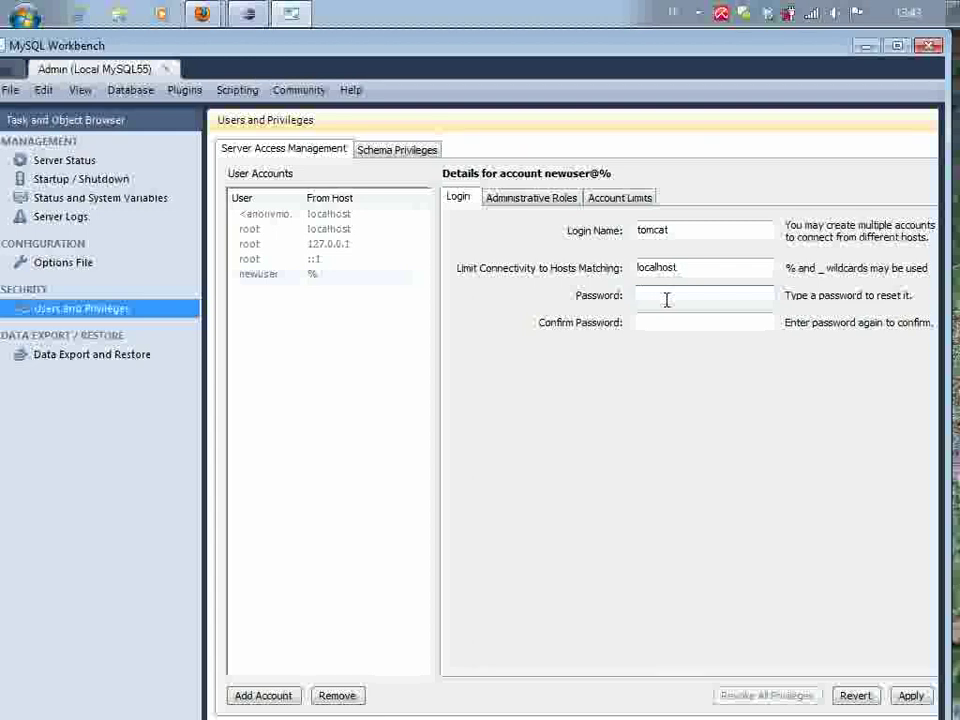
pyautogui.write('tomcat')
pyautogui.click(663, 320)
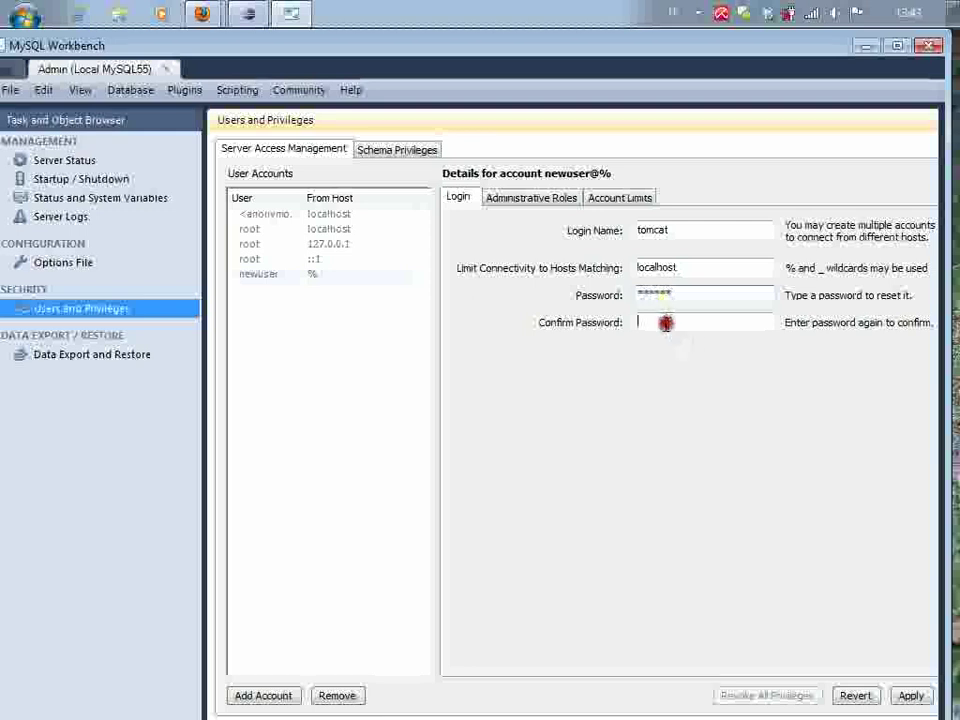
pyautogui.write('tomcat')
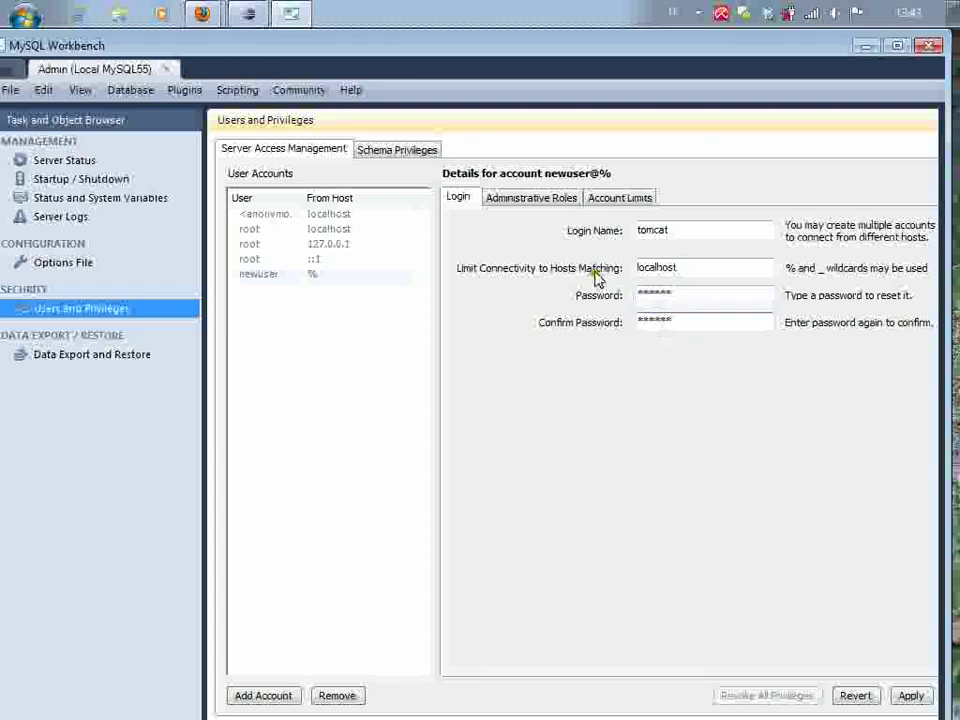
# Apply the changes to save the tomcat@localhost account
pyautogui.click(910, 695)
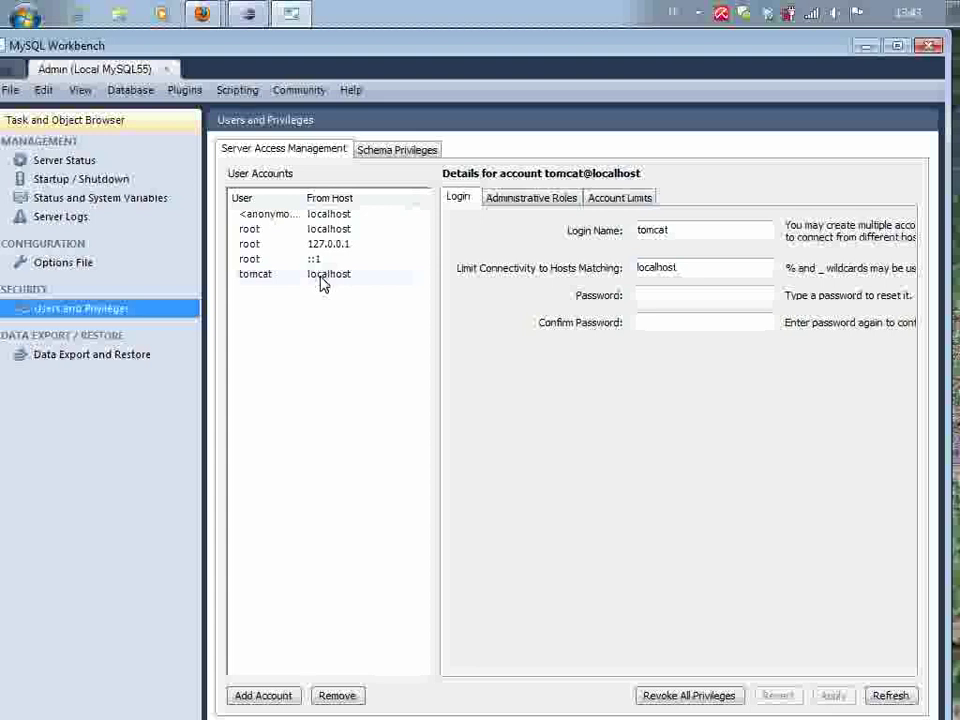
pyautogui.click(429, 153)
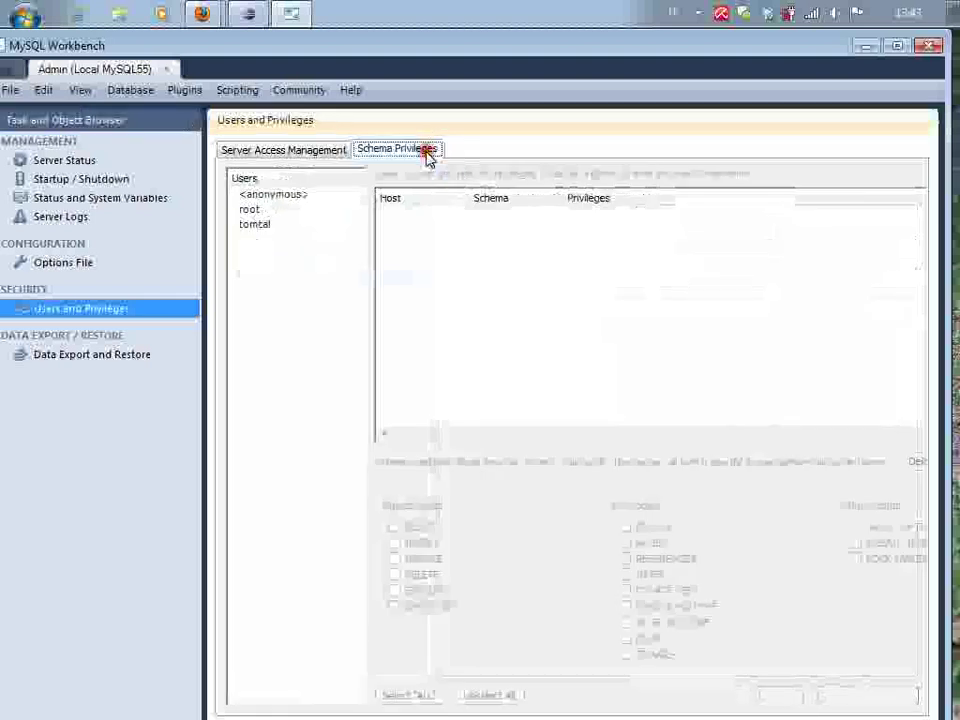
pyautogui.click(255, 225)
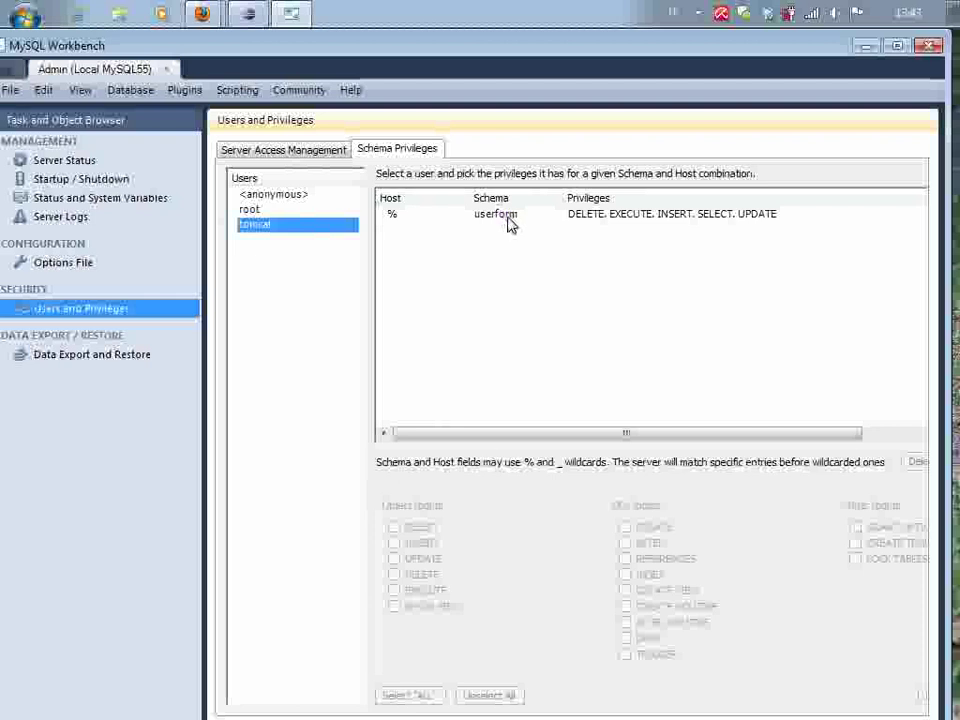
pyautogui.click(508, 224)
pyautogui.click(918, 463)
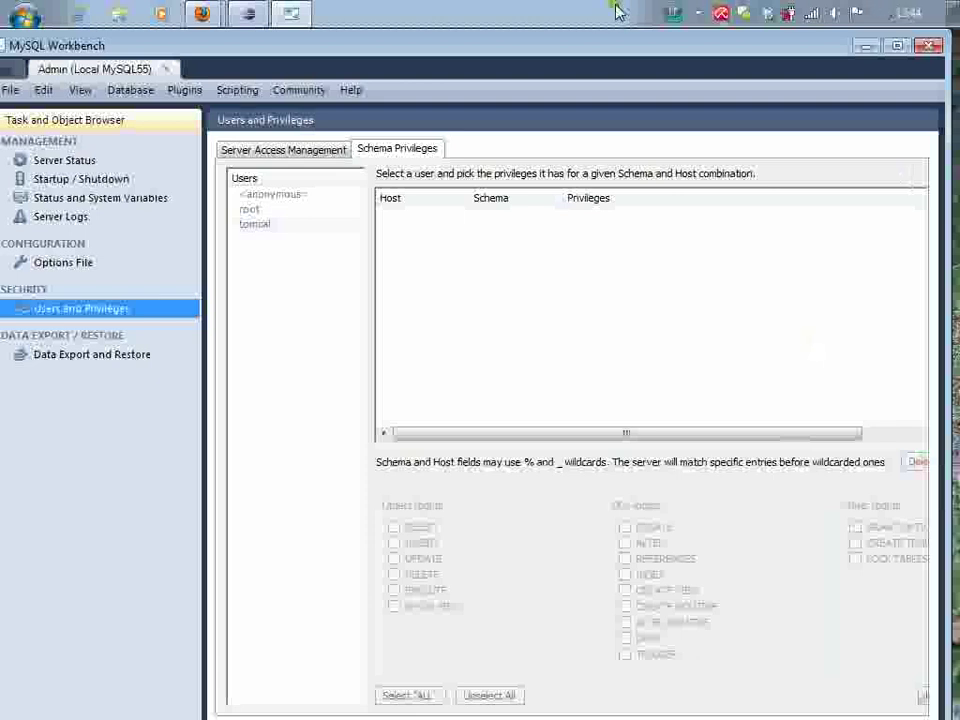
pyautogui.click(279, 227)
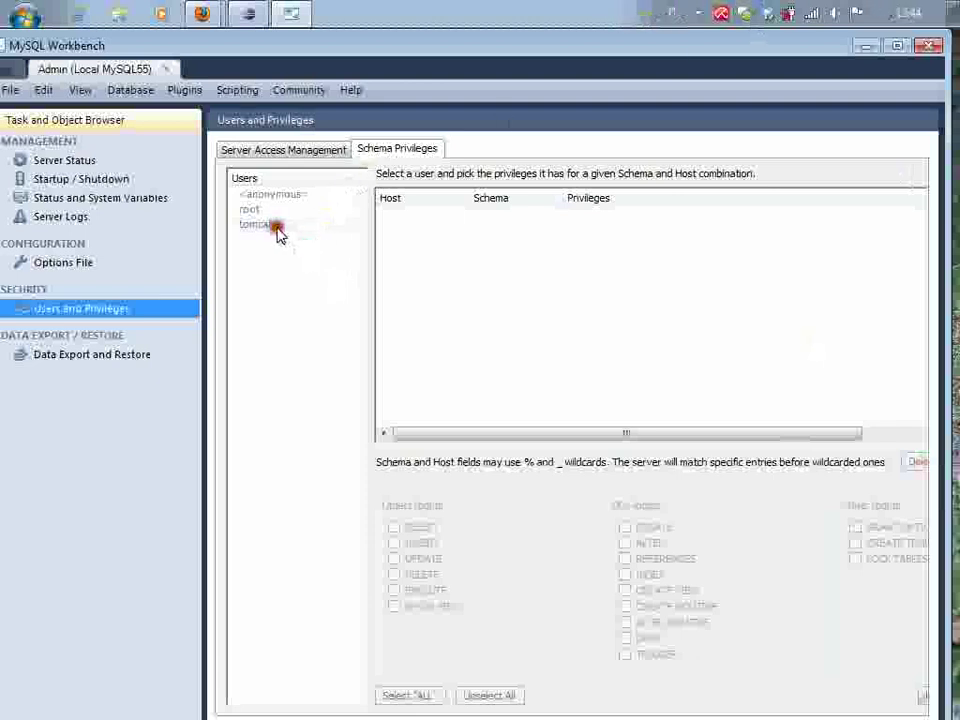
pyautogui.click(268, 228)
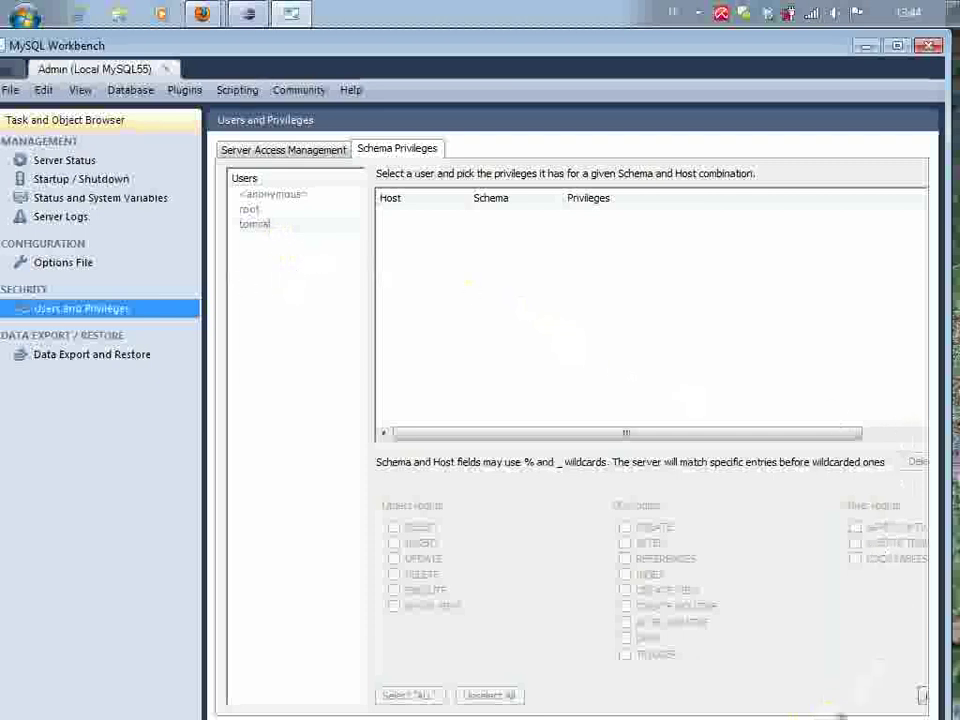
# Rearrange the Workbench window and select tomcat's % / userform entry to show its five rights
pyautogui.click(896, 46)
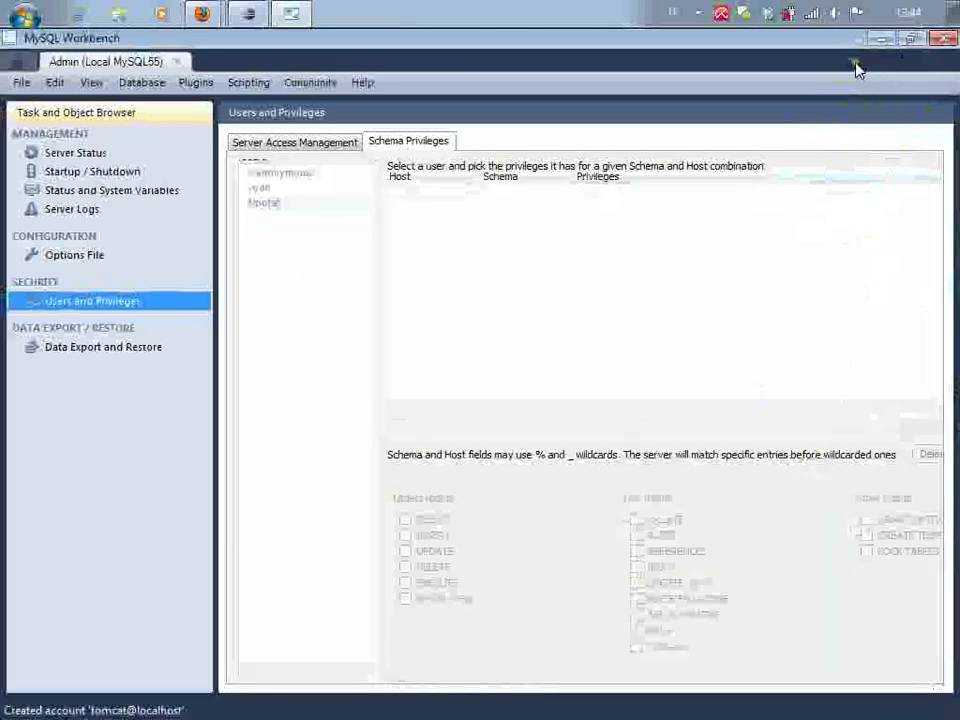
pyautogui.click(911, 38)
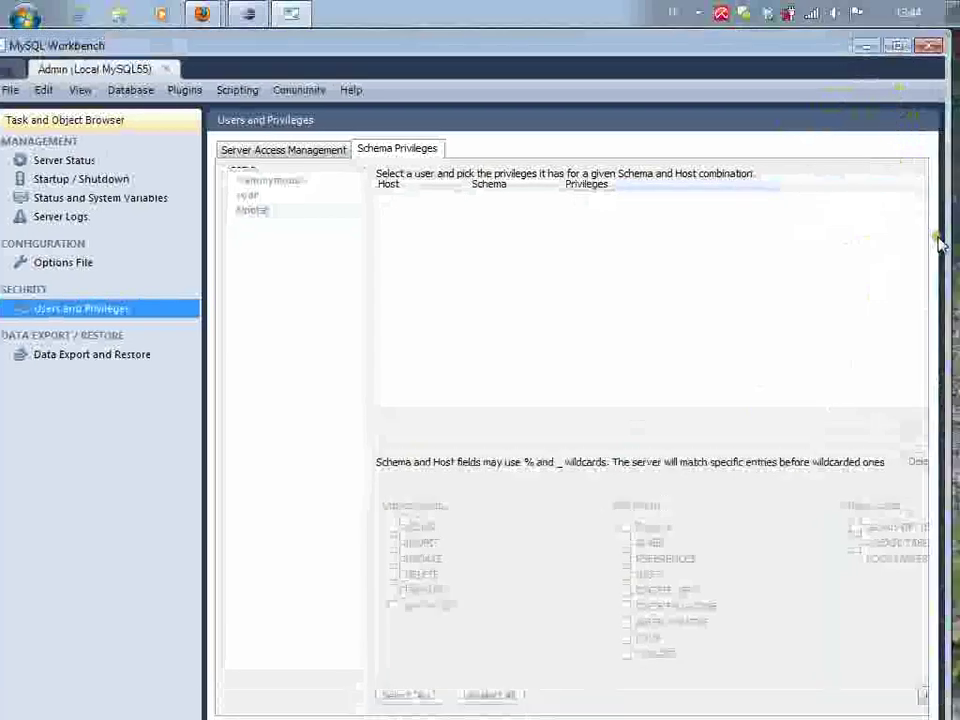
pyautogui.moveTo(777, 46); pyautogui.dragTo(650, 24)
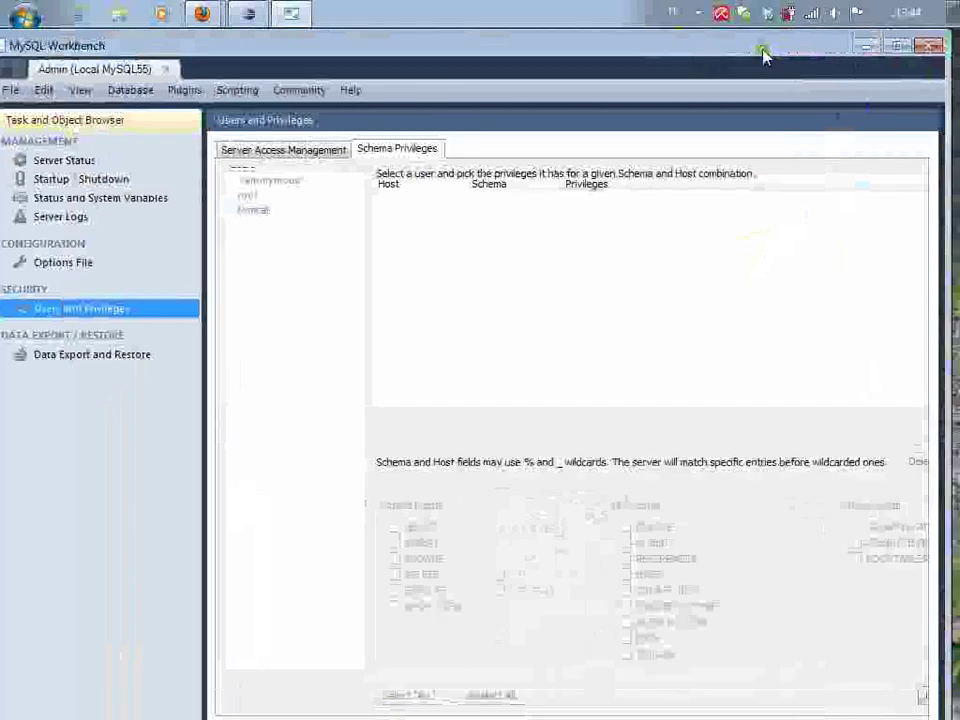
pyautogui.moveTo(763, 51); pyautogui.dragTo(589, 77)
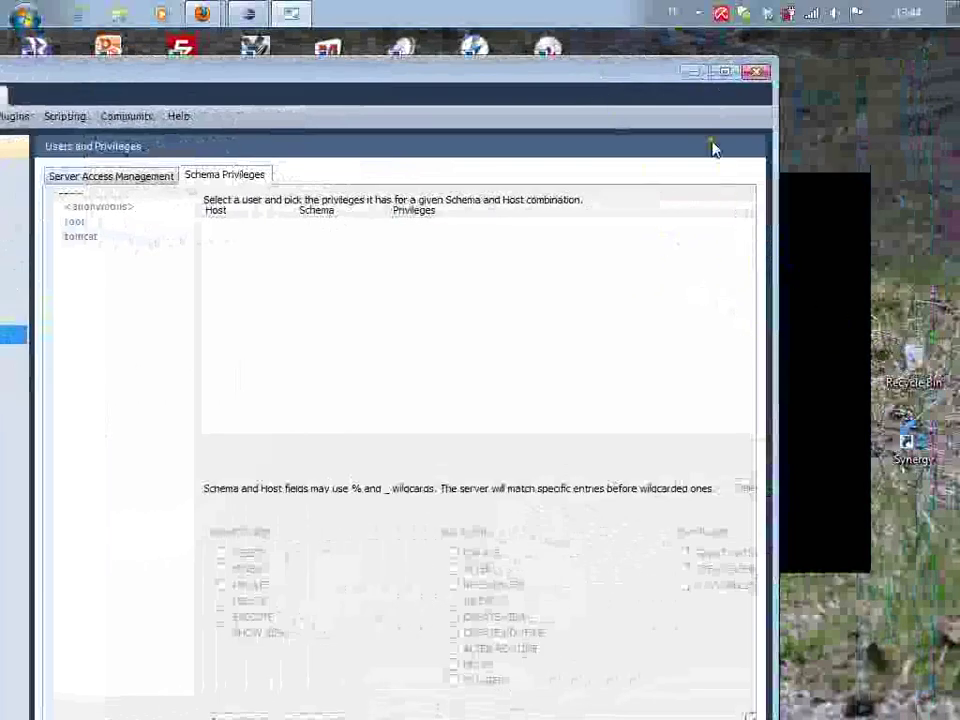
pyautogui.moveTo(617, 79); pyautogui.dragTo(748, 3)
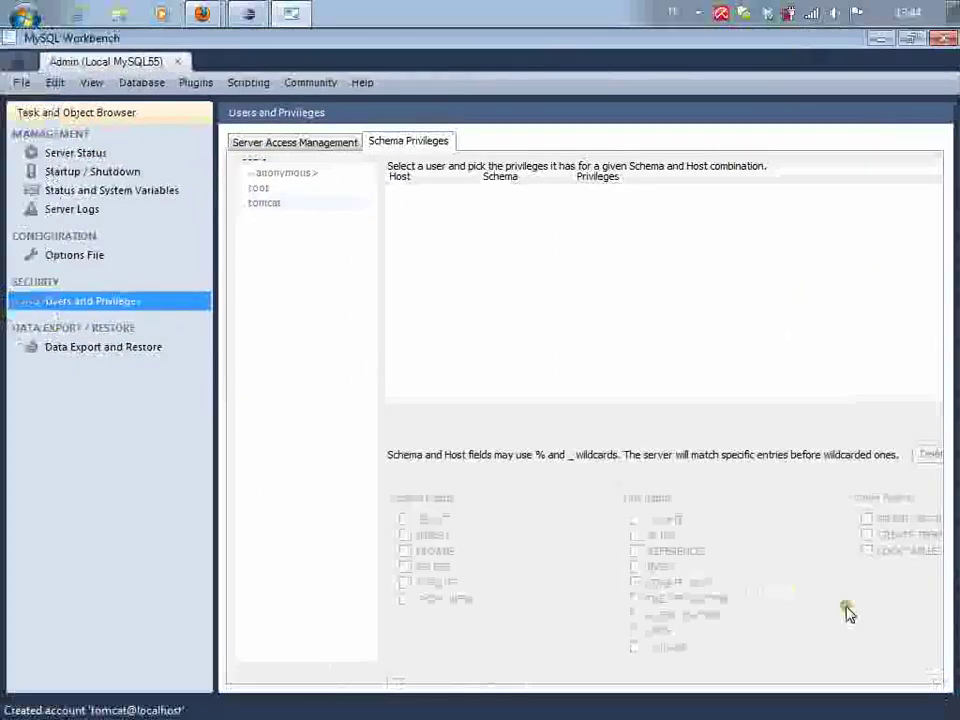
pyautogui.click(912, 39)
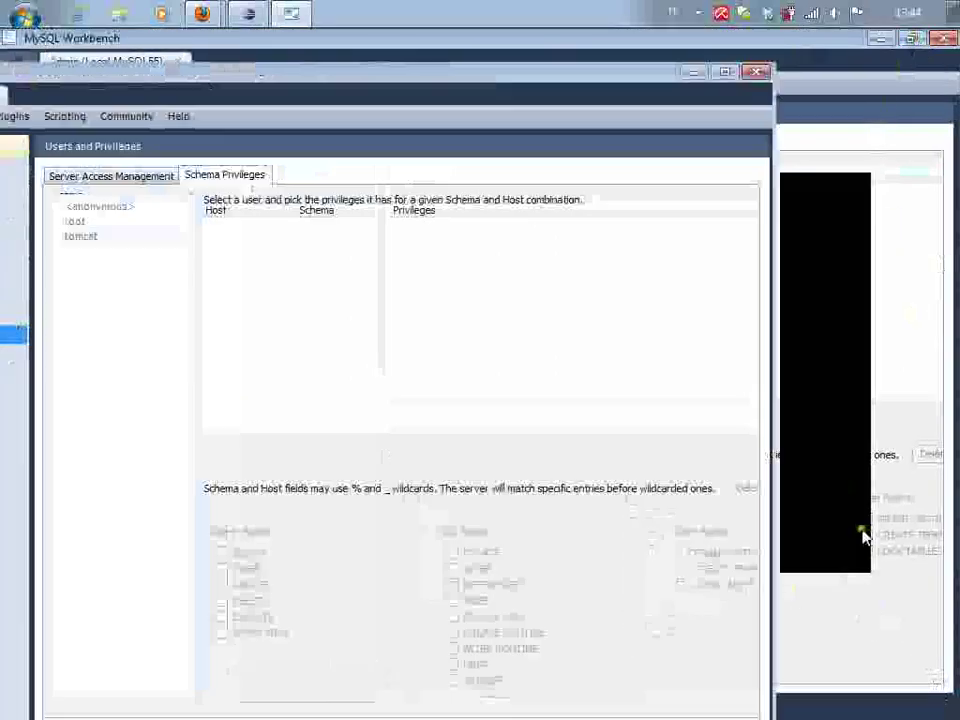
pyautogui.moveTo(610, 78); pyautogui.dragTo(694, 58)
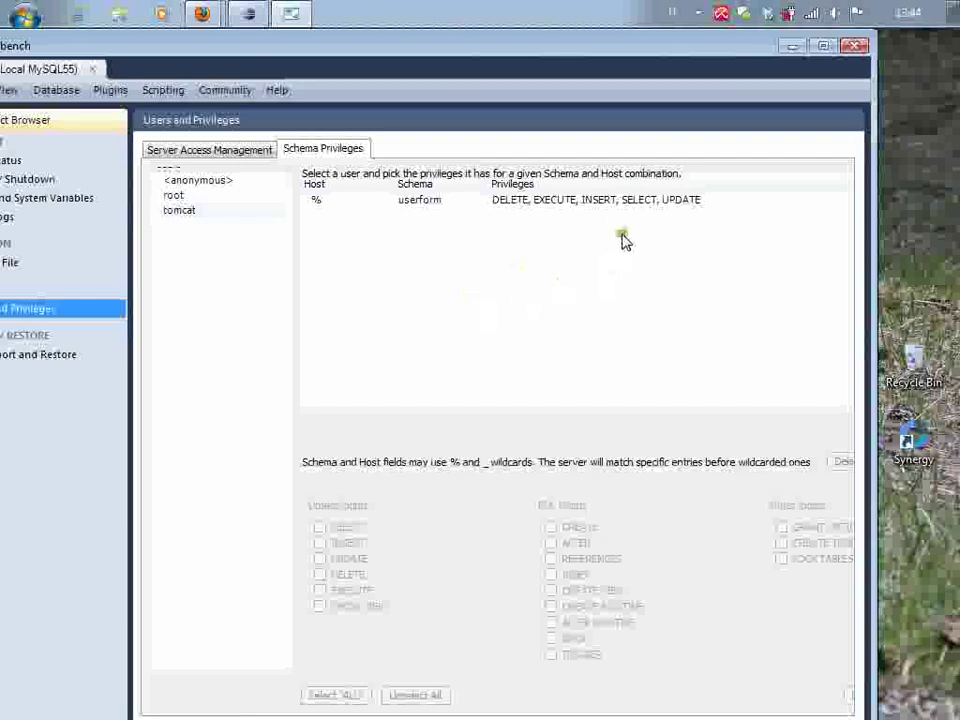
pyautogui.click(630, 201)
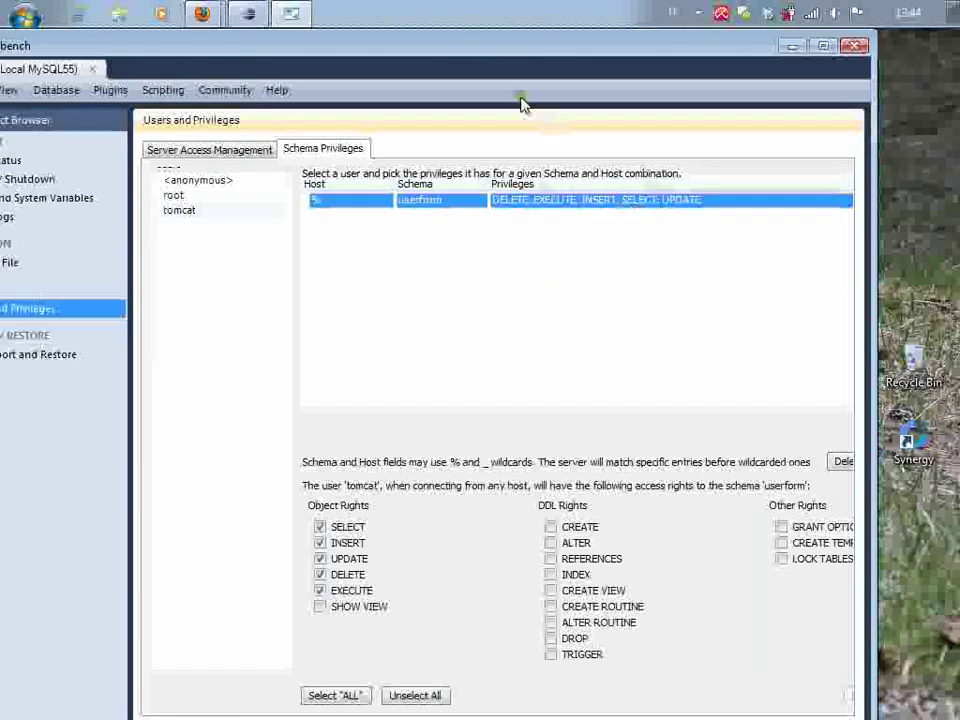
# With Workbench maximized, start editing the % Host cell of tomcat's userform entry
pyautogui.moveTo(536, 54); pyautogui.dragTo(608, 43)
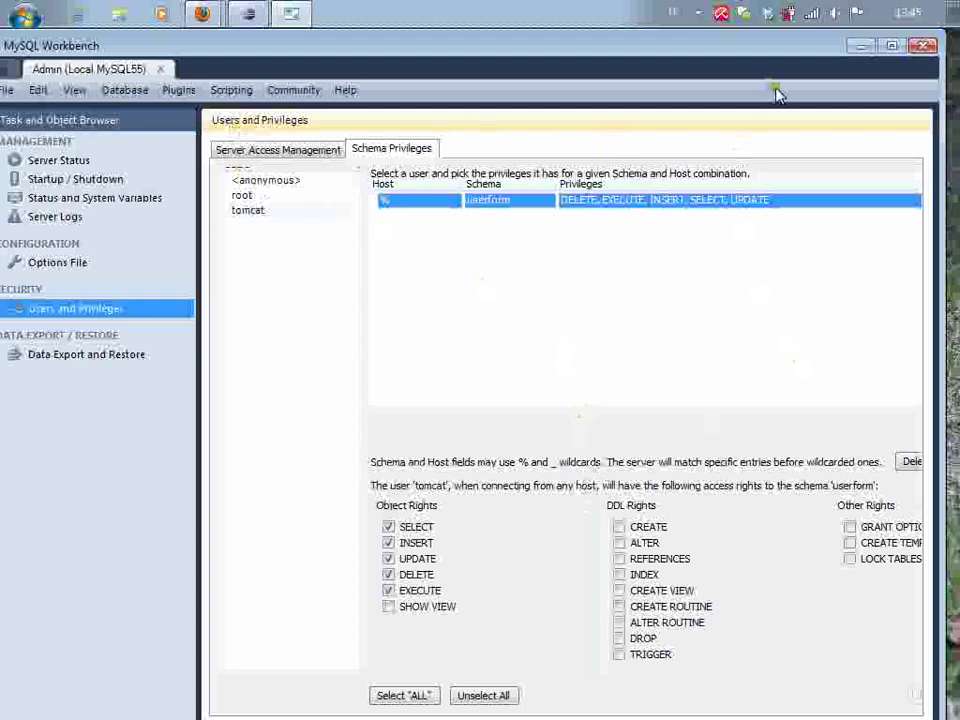
pyautogui.click(892, 45)
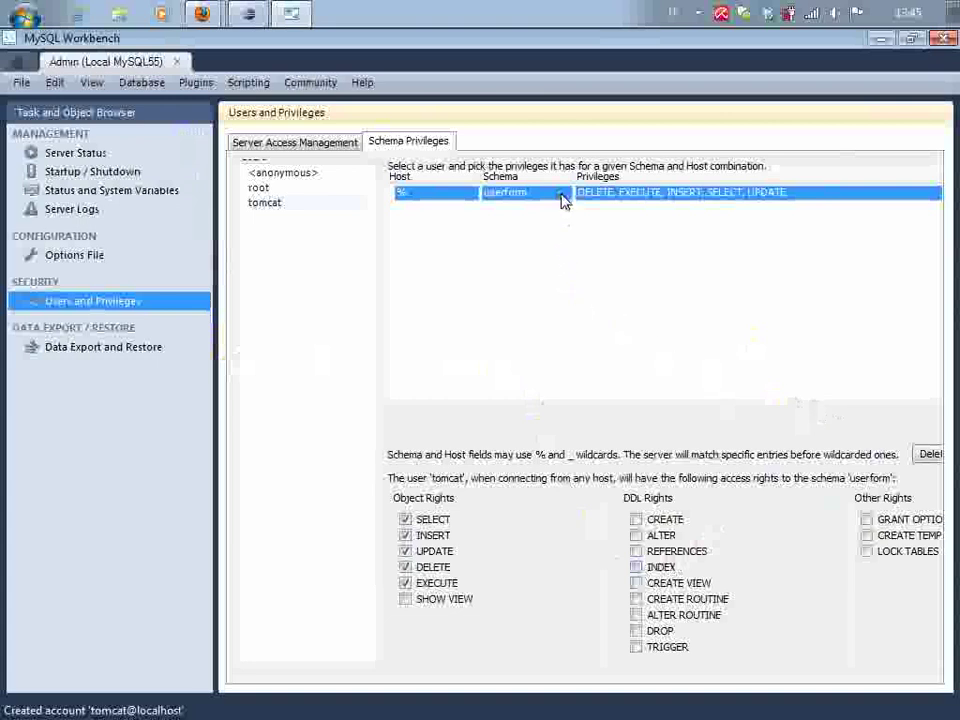
pyautogui.click(433, 195)
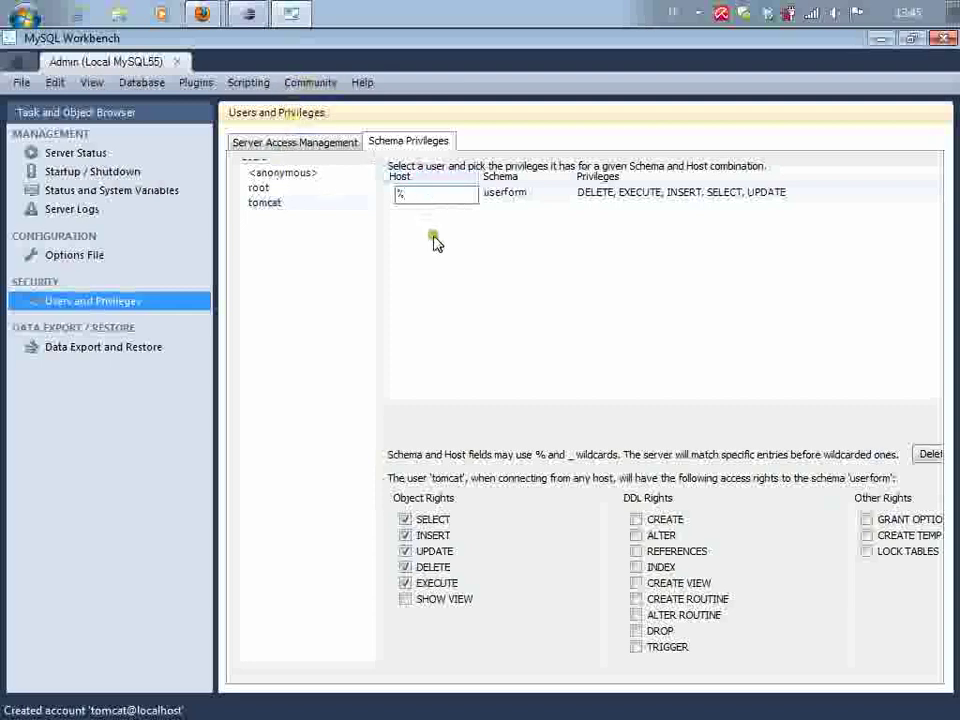
# Replace the userform entry's host % with localhost and commit the change
pyautogui.doubleClick(437, 197)
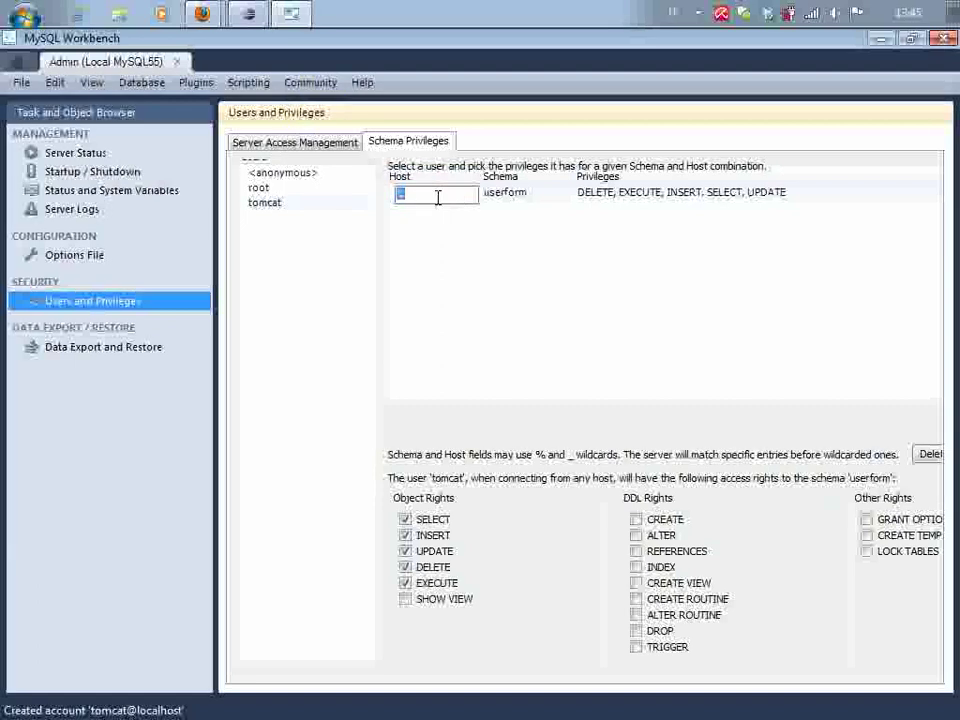
pyautogui.write('localhost')
pyautogui.click(521, 200)
pyautogui.click(521, 200)
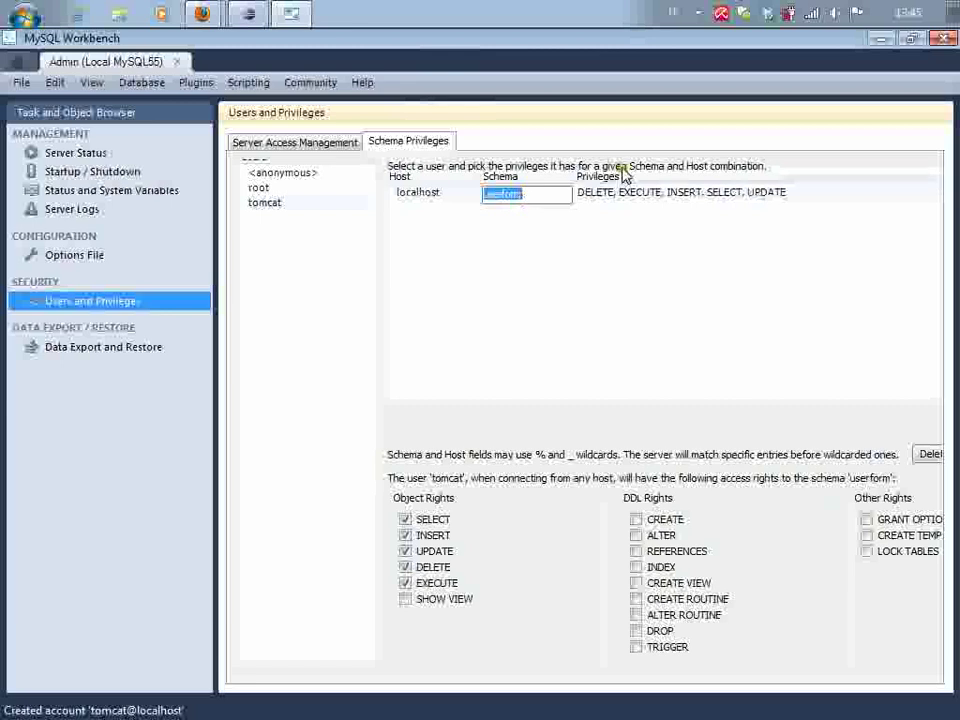
pyautogui.click(668, 204)
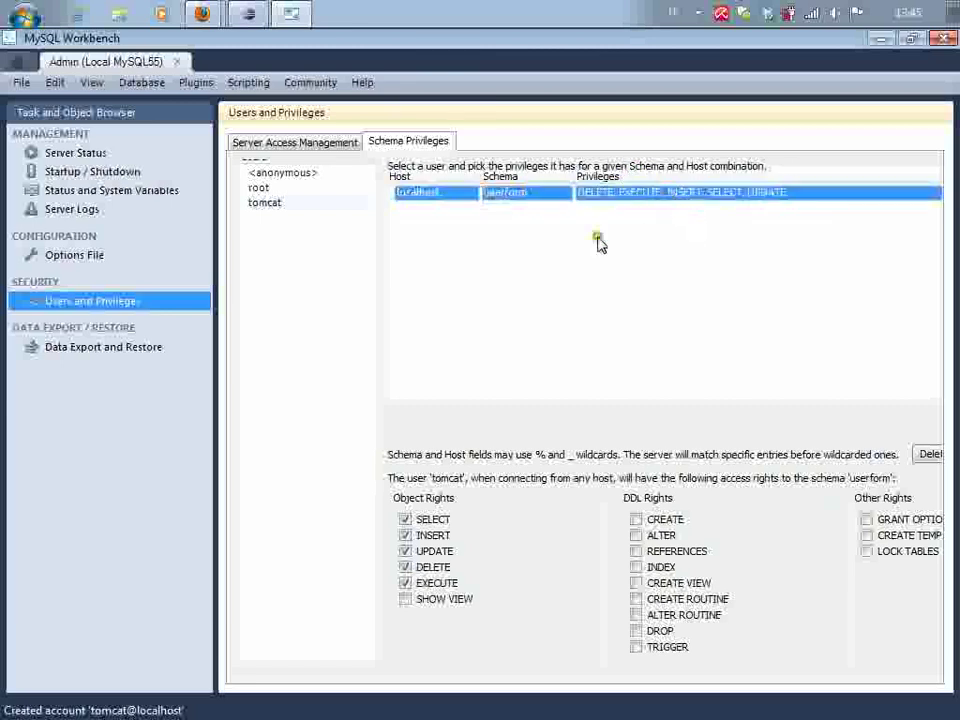
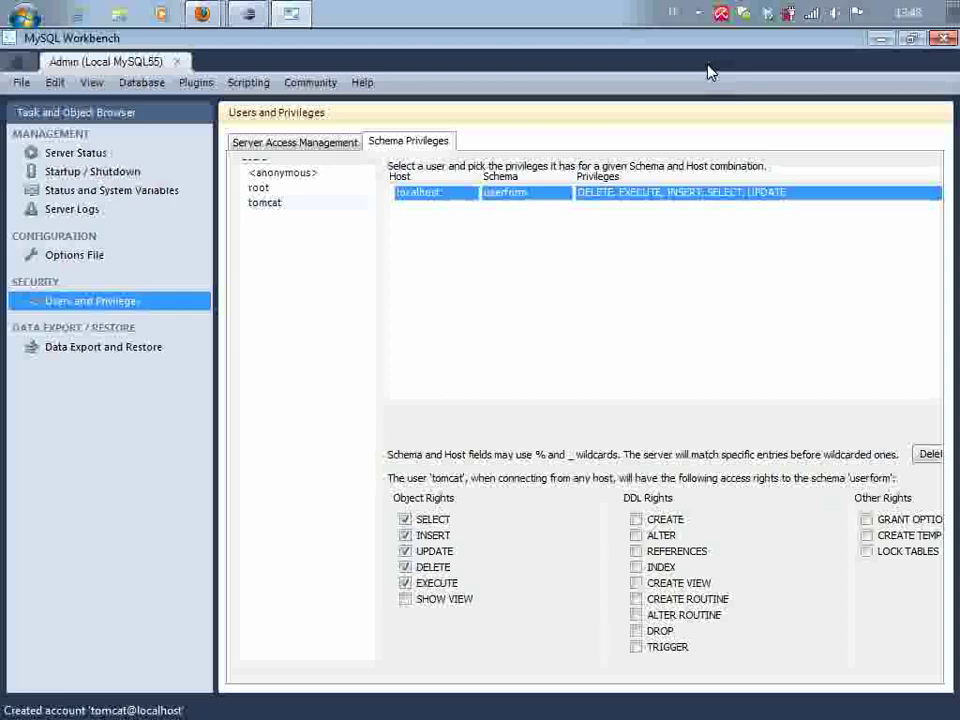
# Close the Admin (Local MySQL55) tab to return to the Workbench Central home screen
pyautogui.click(179, 62)
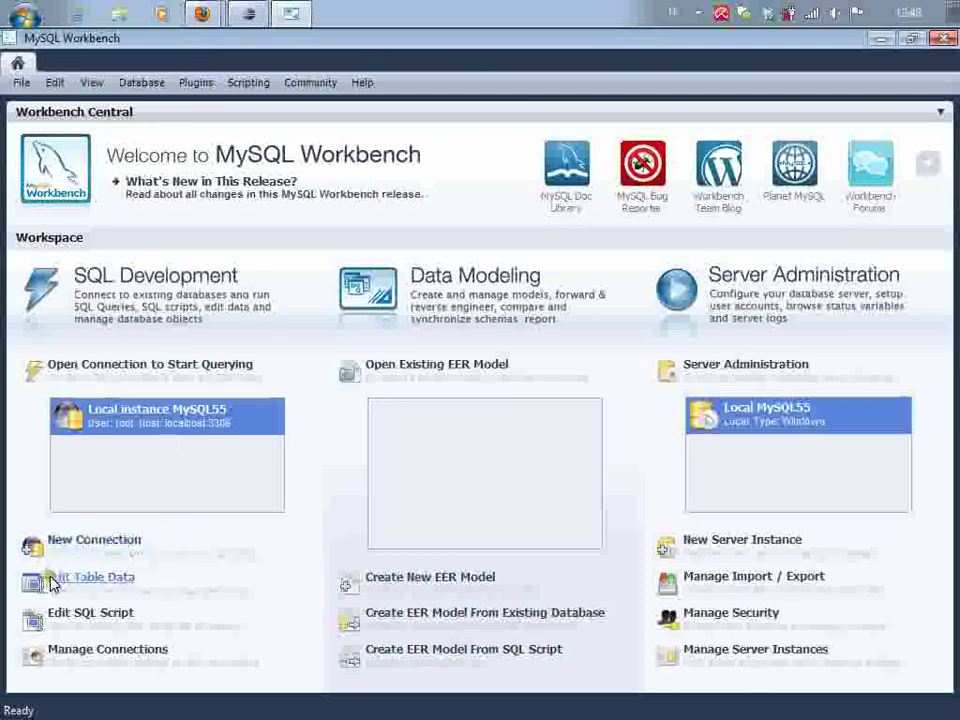
# Add a connection named 'Tomcat' with username tomcat on 127.0.0.1:3306, then select it
pyautogui.click(107, 538)
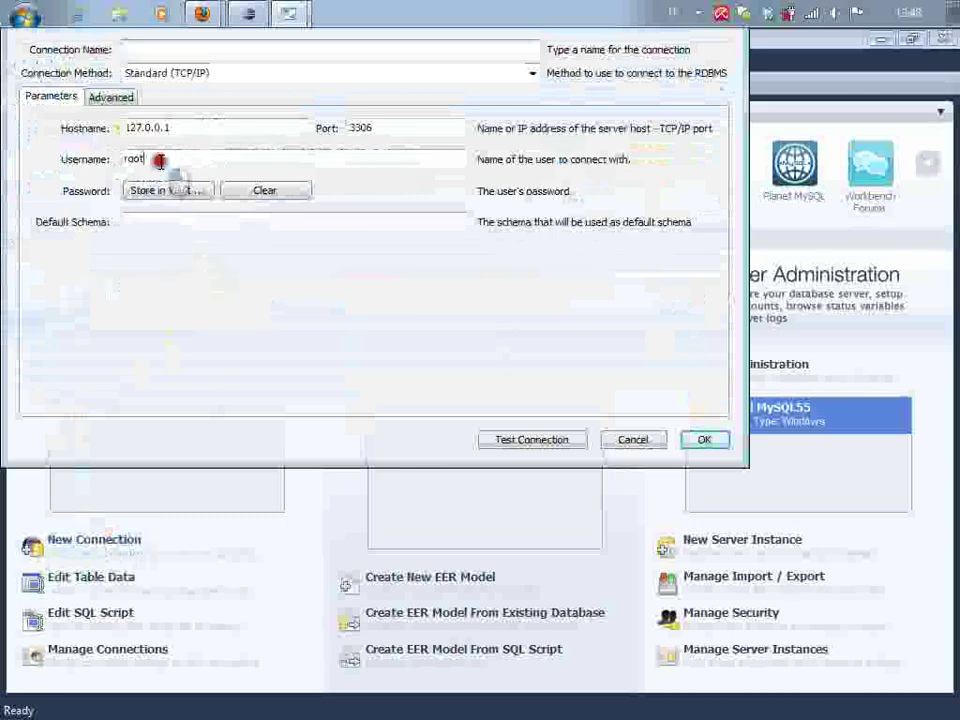
pyautogui.doubleClick(158, 160)
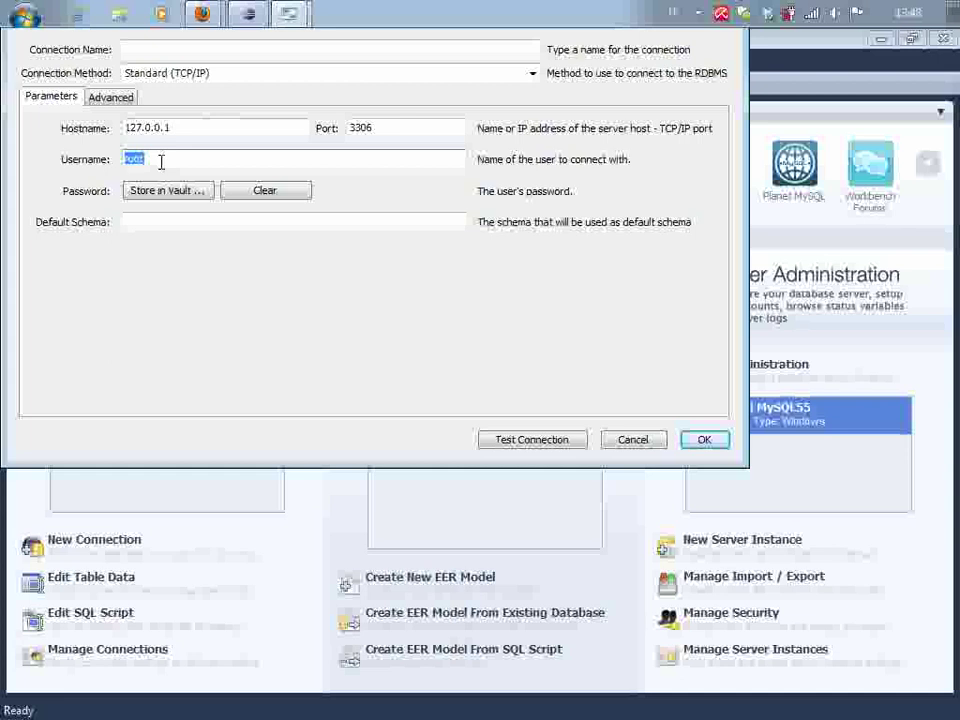
pyautogui.write('tomcat')
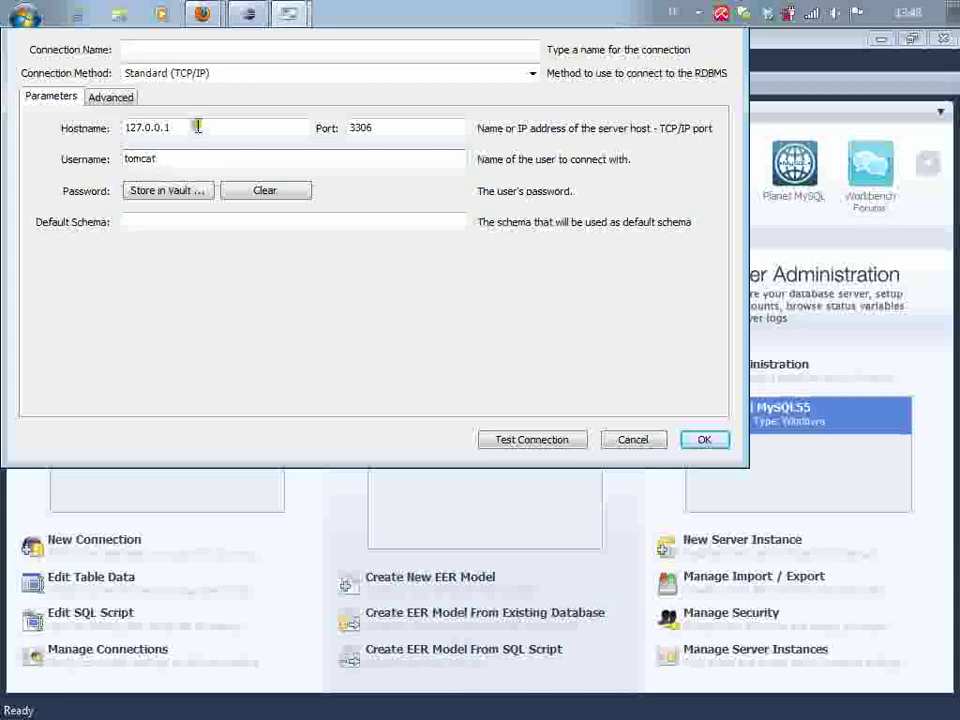
pyautogui.click(246, 48)
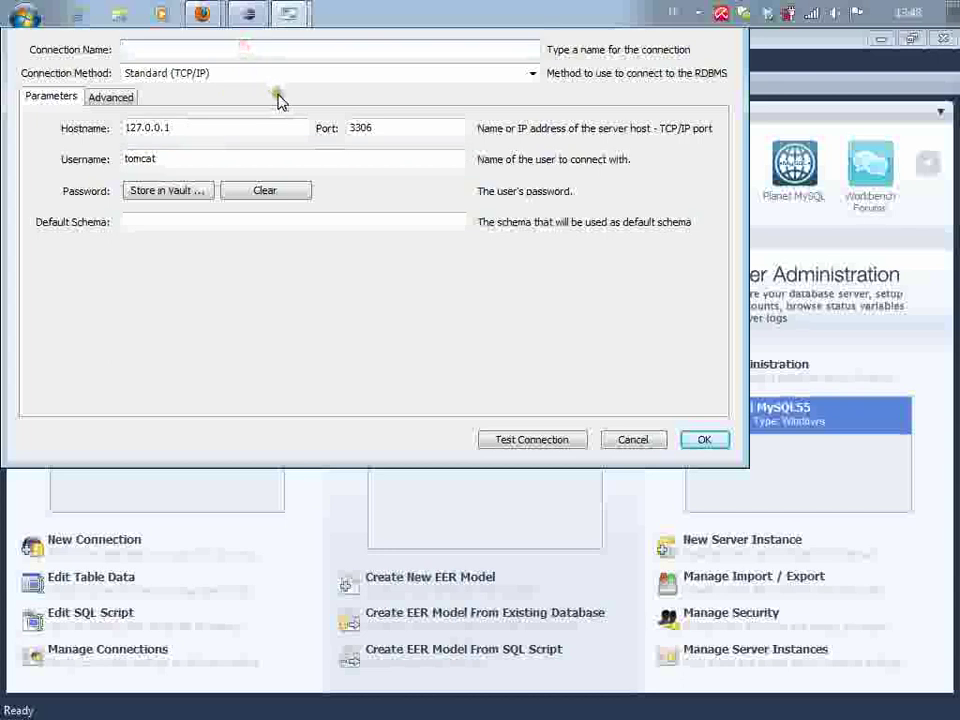
pyautogui.write('Tomcat')
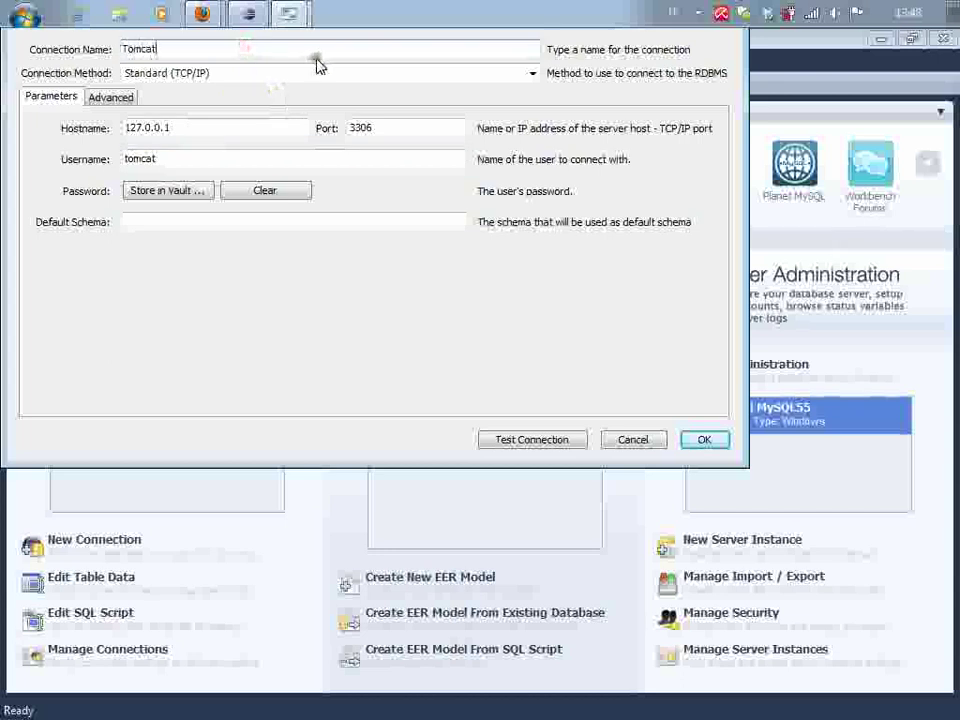
pyautogui.click(722, 444)
pyautogui.click(244, 452)
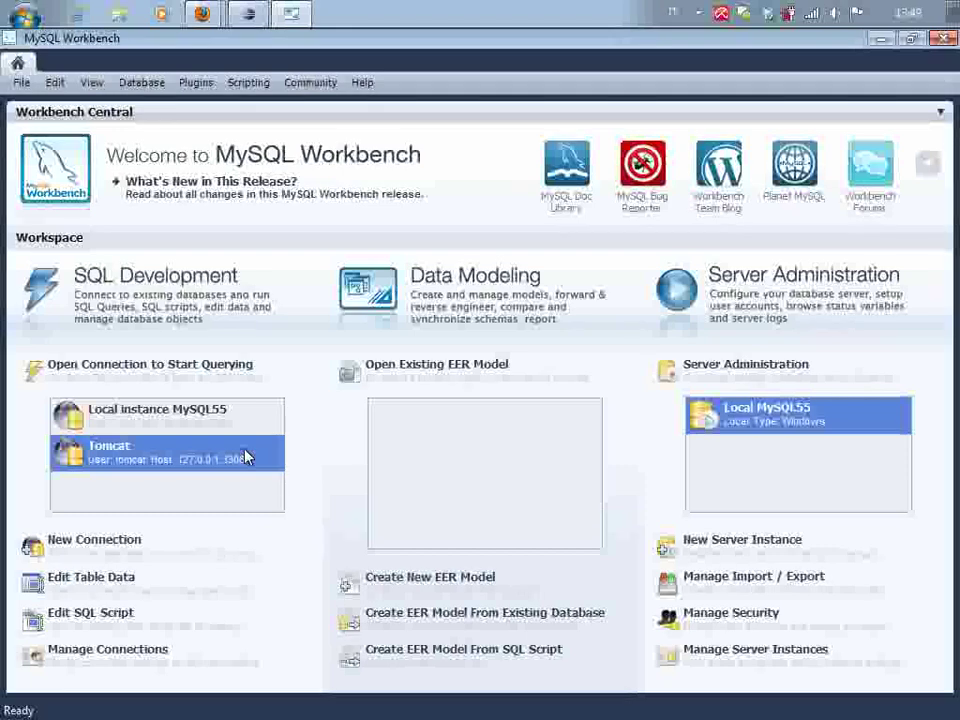
# Connect to the Tomcat connection by entering the tomcat user's password
pyautogui.doubleClick(112, 461)
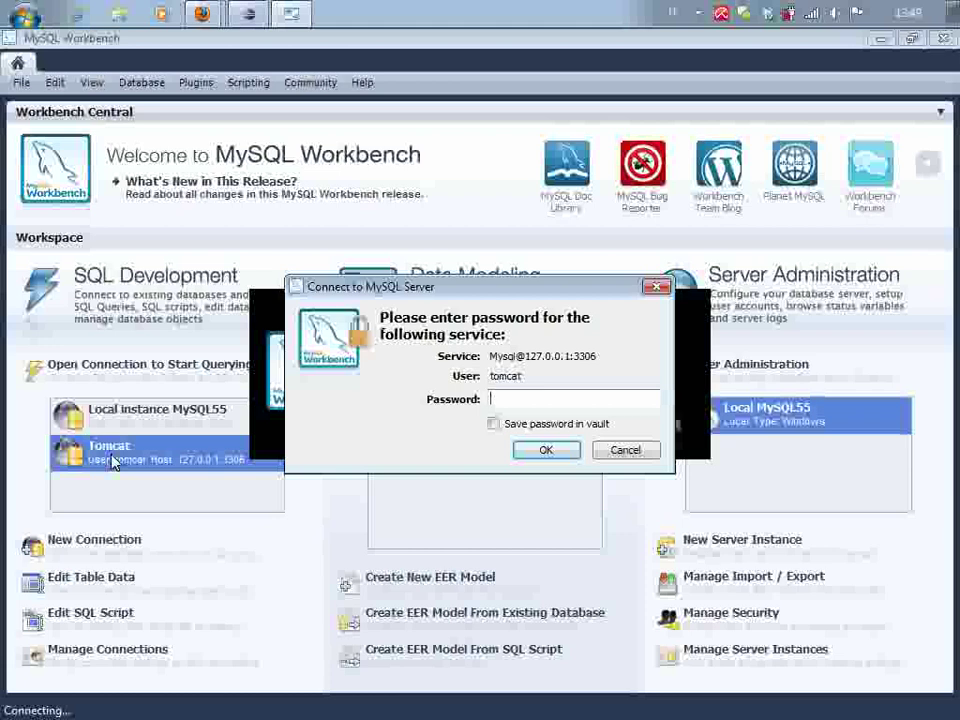
pyautogui.write('tomcat')
pyautogui.press('Return')
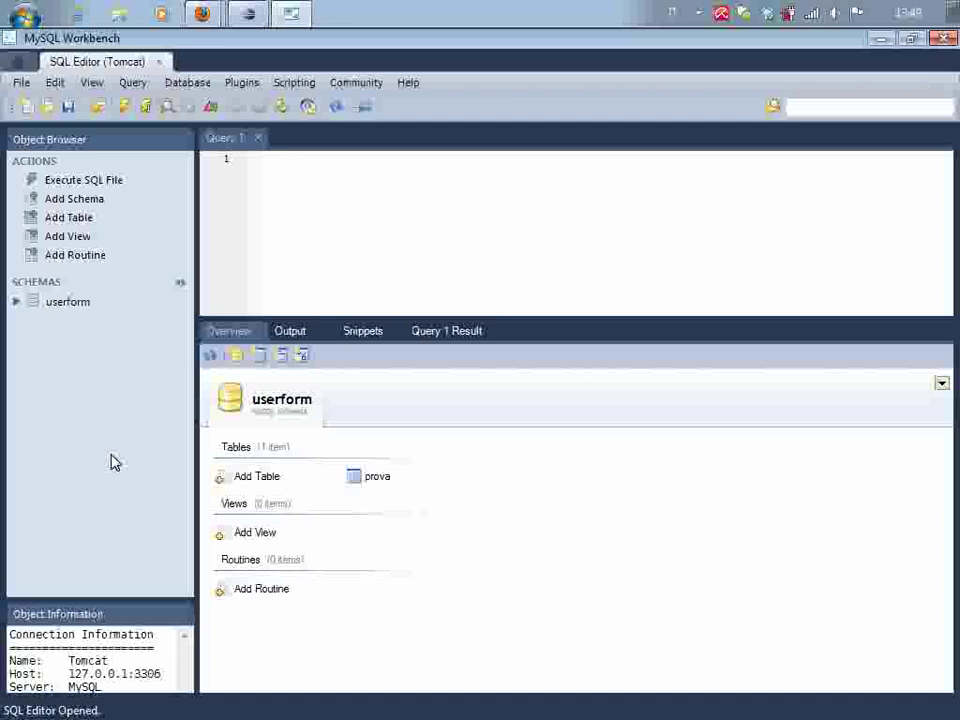
# Expand userform's Tables and select prova to reveal idprova, descrizione and quantita
pyautogui.click(58, 305)
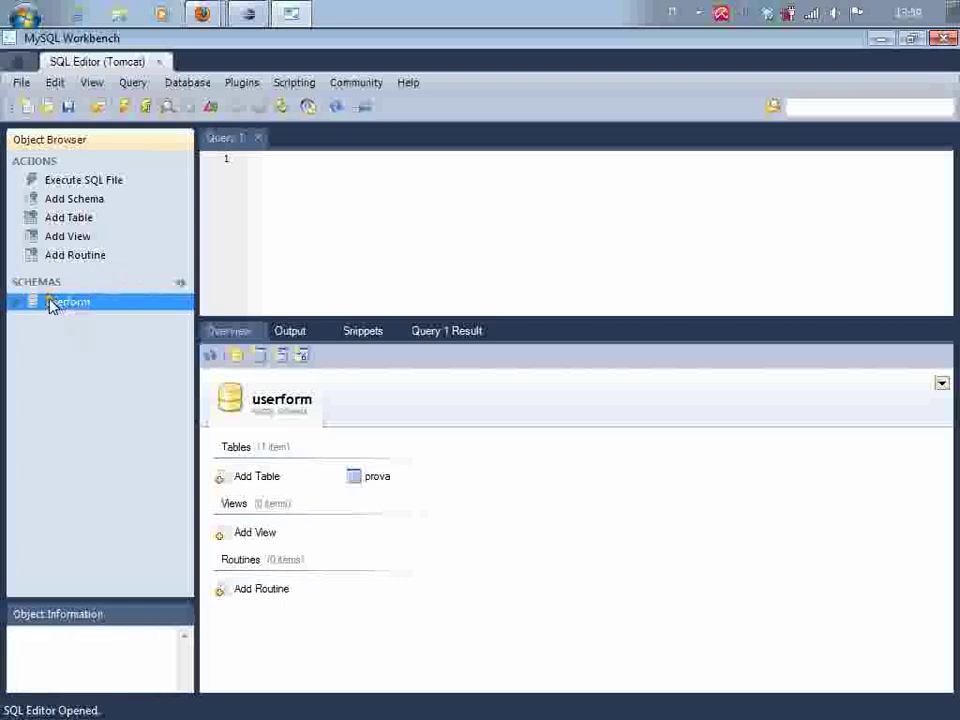
pyautogui.click(18, 303)
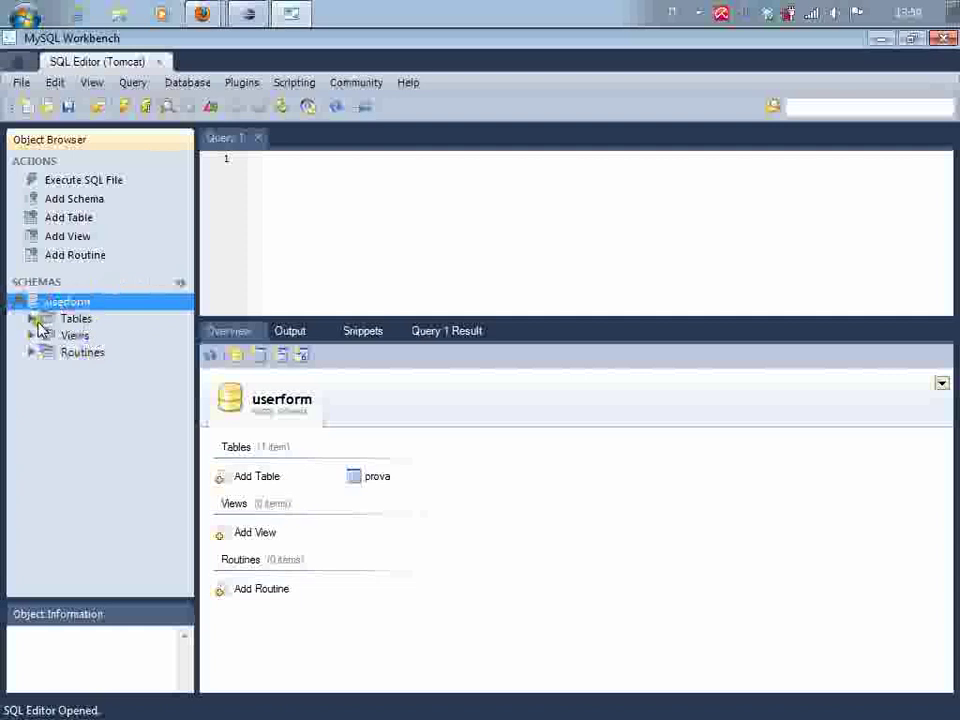
pyautogui.click(34, 319)
pyautogui.click(90, 336)
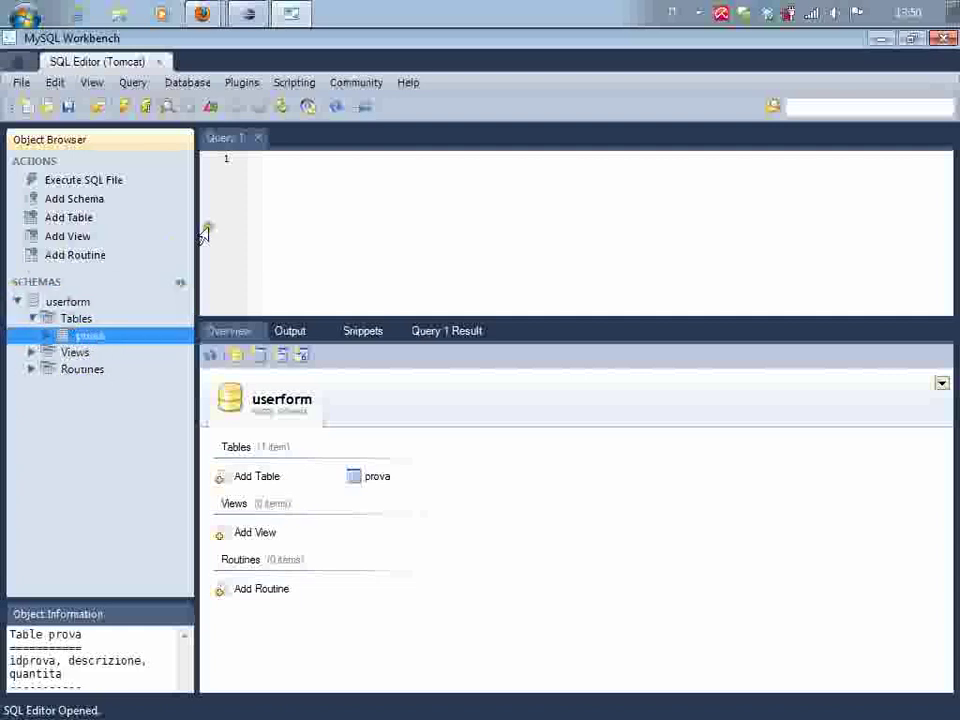
pyautogui.click(274, 167)
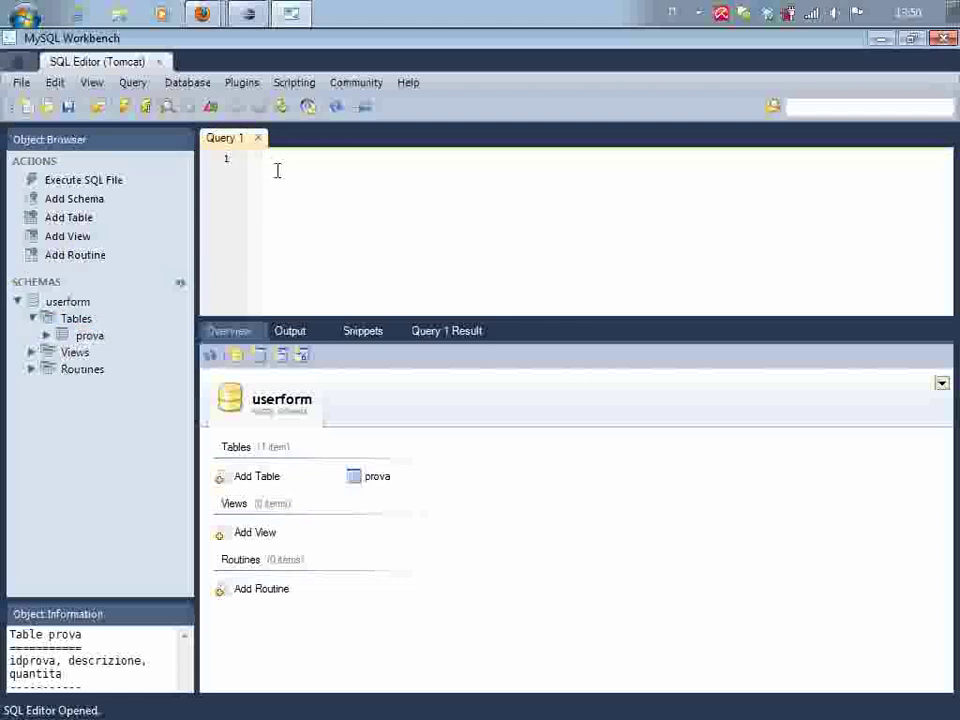
# Enter 'select * from userform.prova;' on line 1 of Query 1
pyautogui.write('select * ')
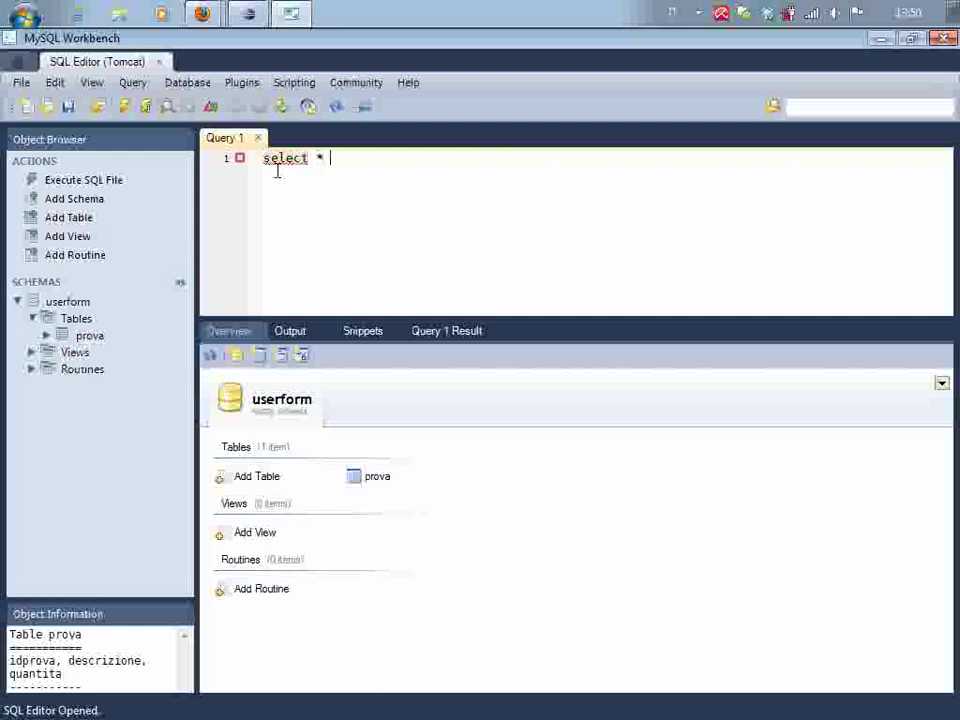
pyautogui.write('from userform.')
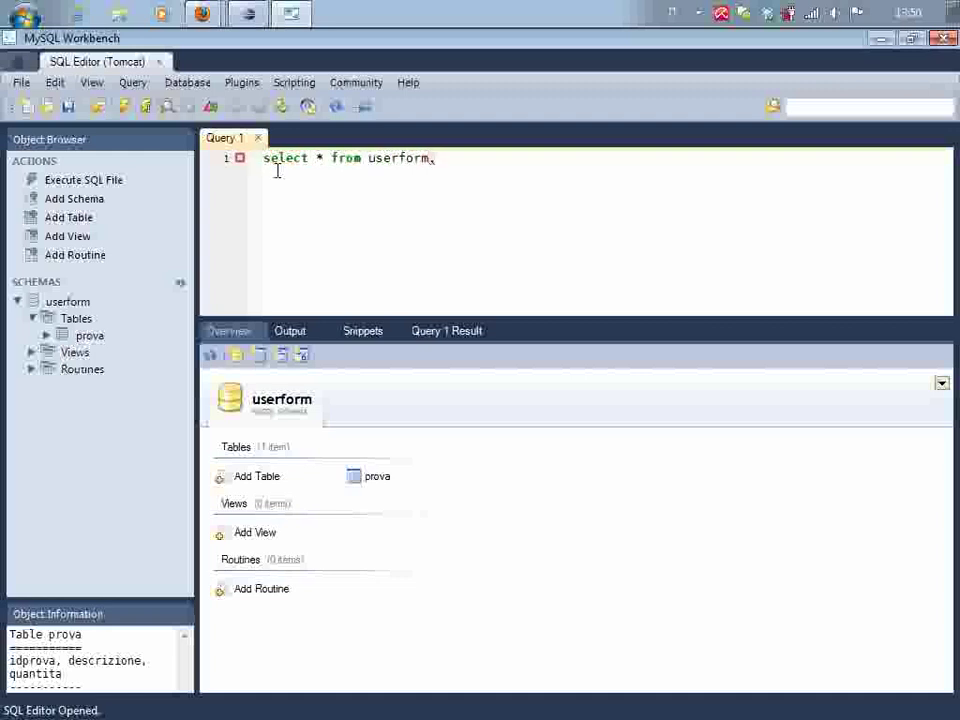
pyautogui.write('prova;')
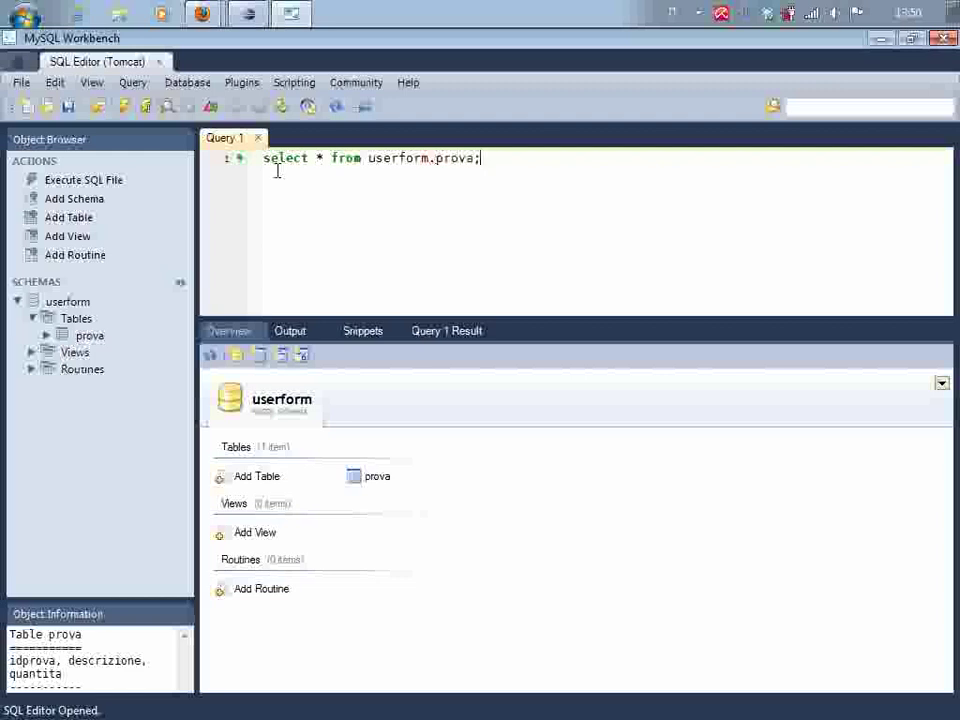
# Execute the query to list the three rows of userform.prova
pyautogui.click(126, 110)
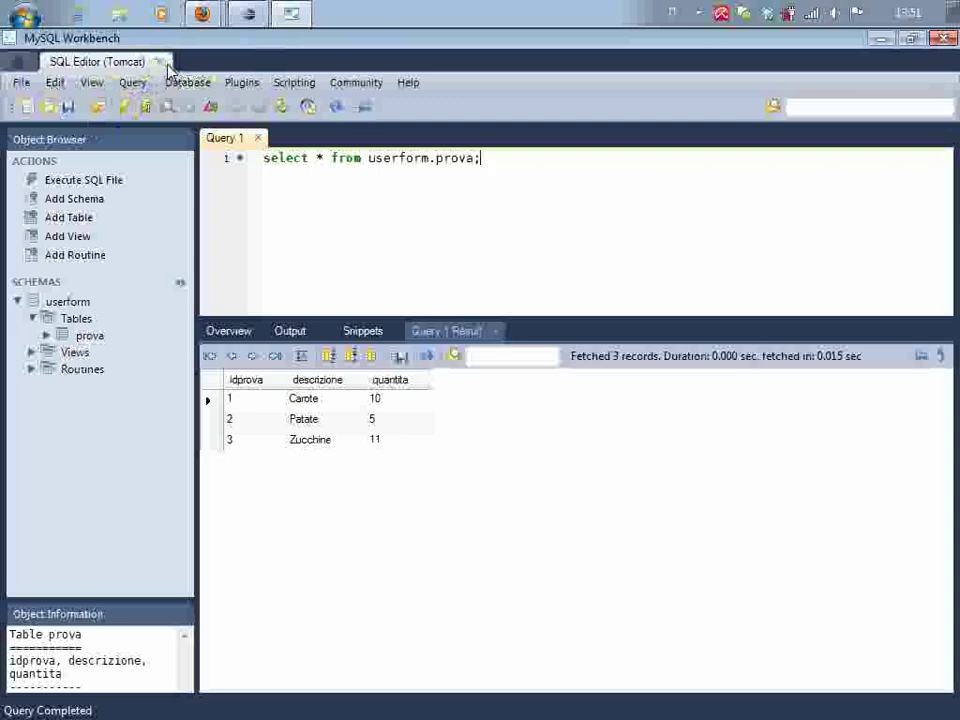
# Minimize MySQL Workbench to show the Windows desktop
pyautogui.click(880, 38)
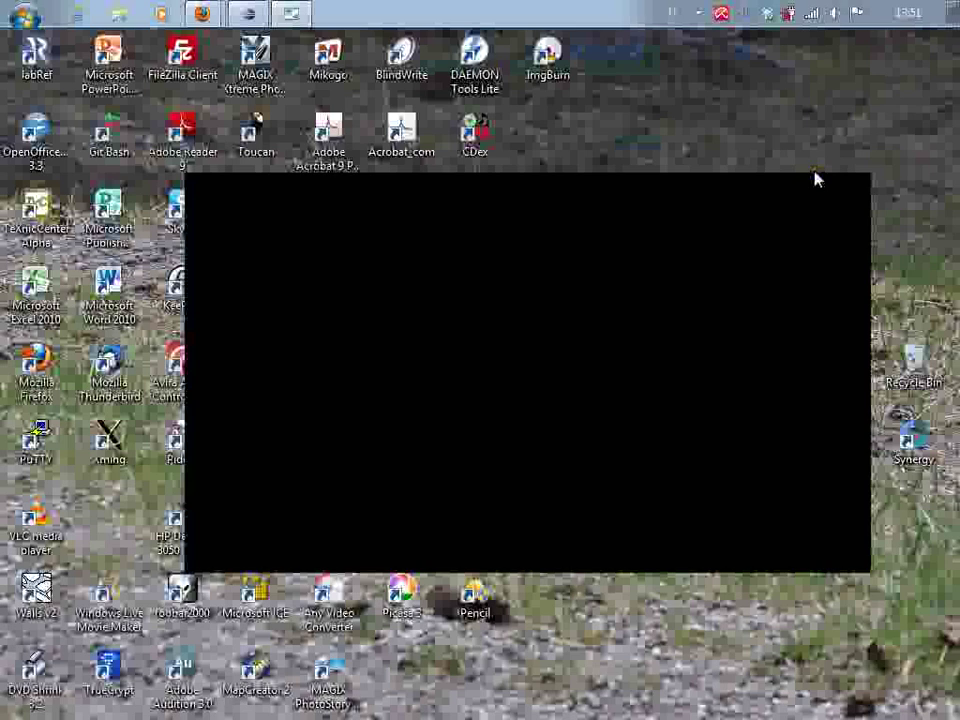